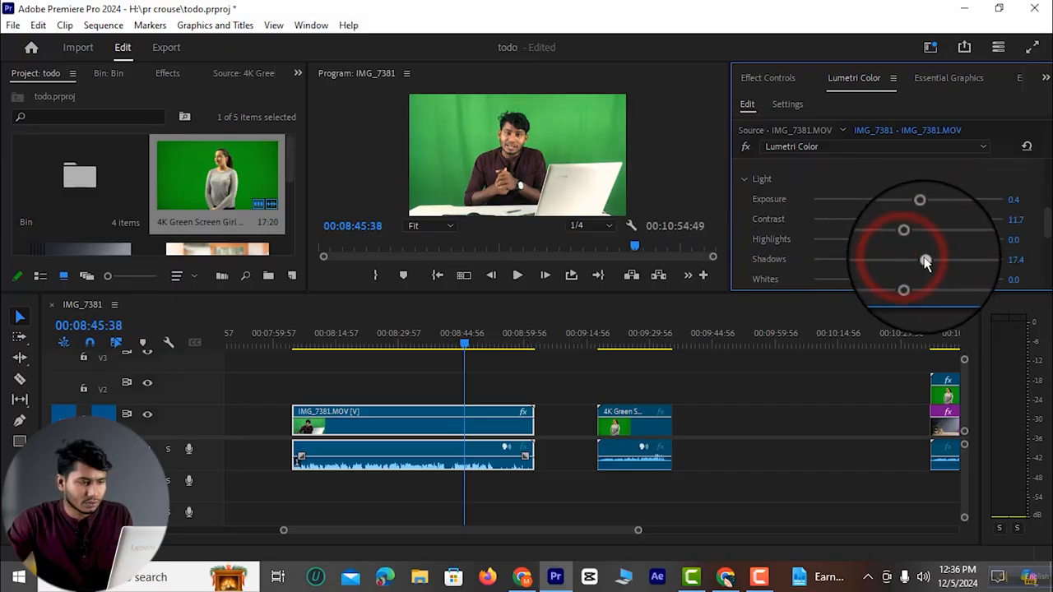
Lower the Blacks of the IMG_7381.MOV clip to about -13.4 and collapse the Basic Correction settings
scroll(911, 263, "down", 1)
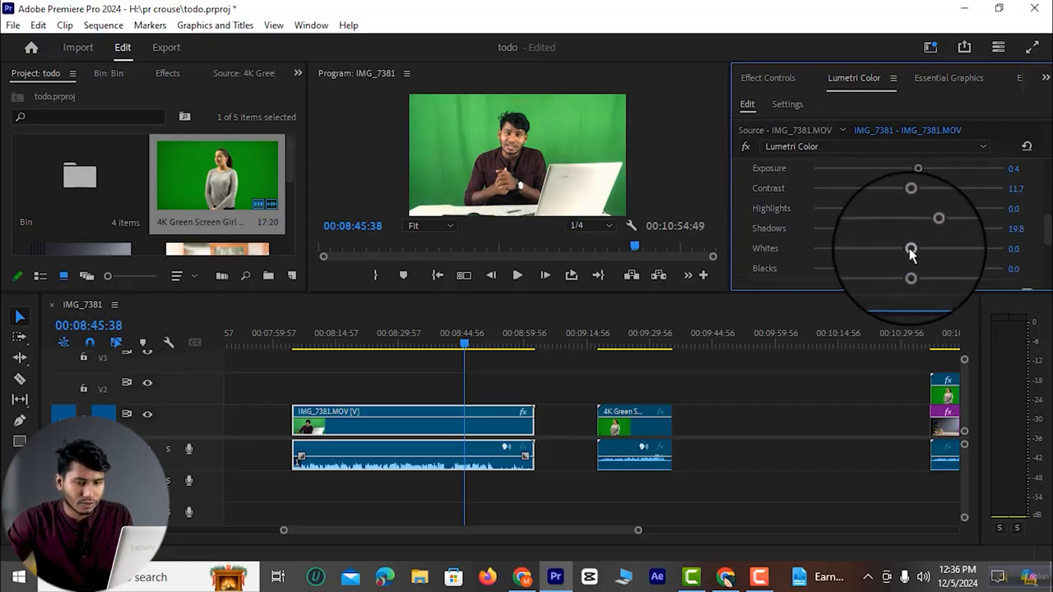
left_click(909, 268)
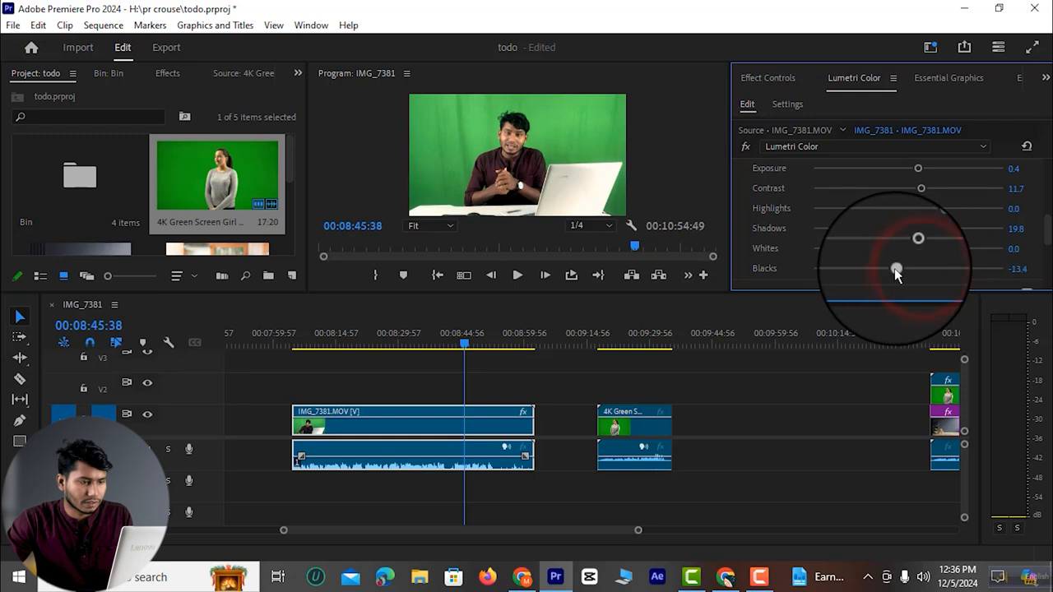
scroll(823, 214, "up", 3)
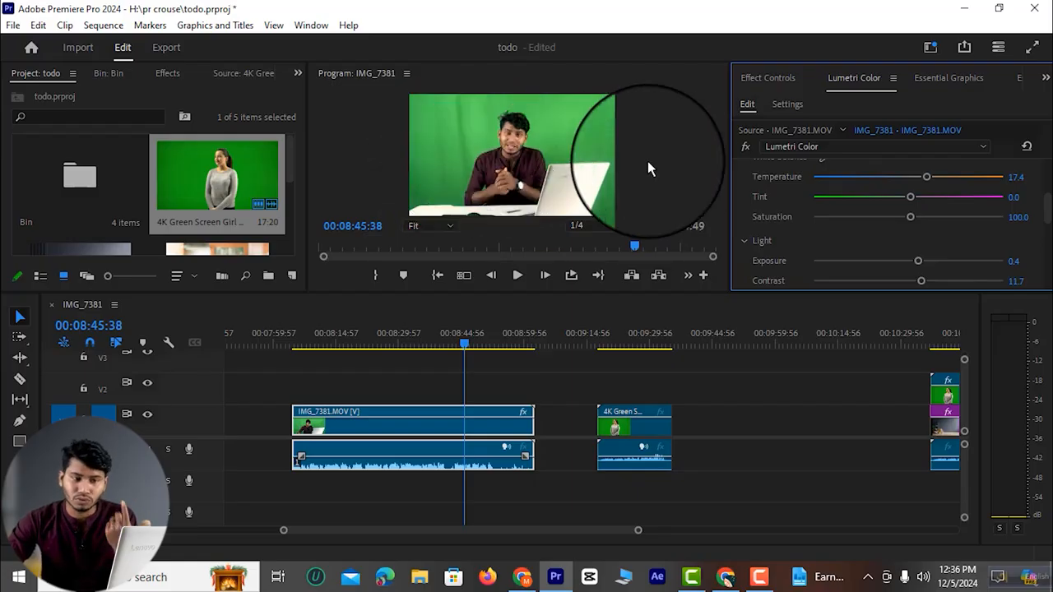
scroll(834, 220, "up", 2)
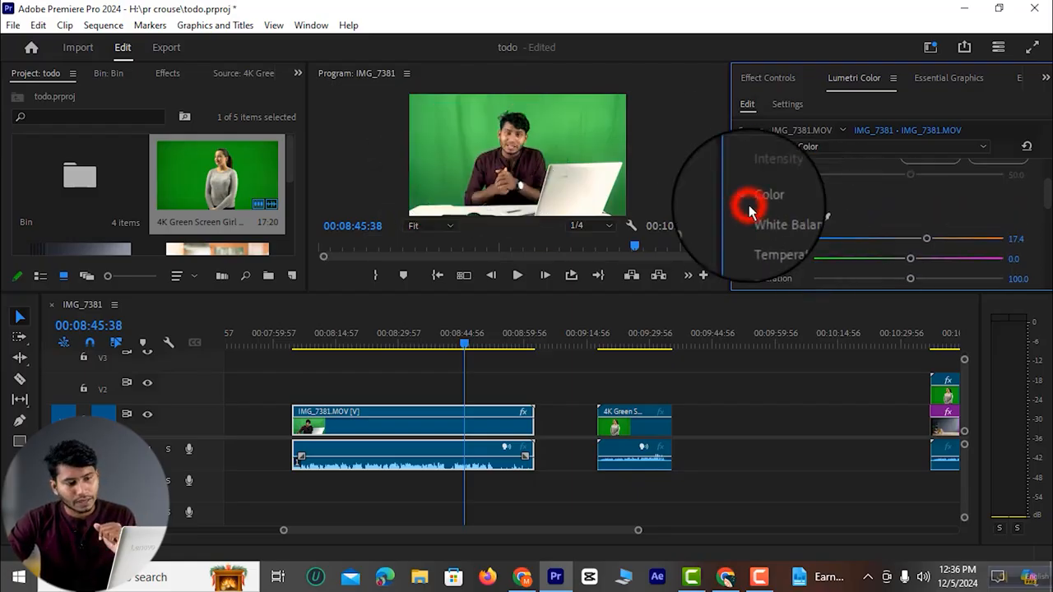
scroll(748, 203, "up", 4)
left_click(745, 175)
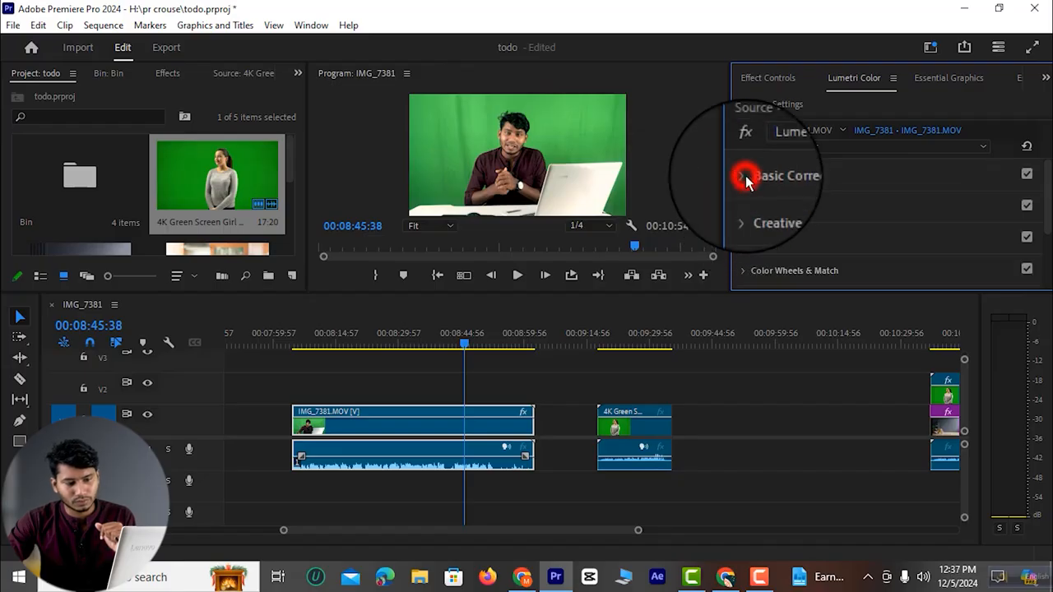
Sample the green backdrop for the Hue vs Sat curve and raise the middle green point slightly to boost the backdrop's saturation
scroll(751, 197, "down", 3)
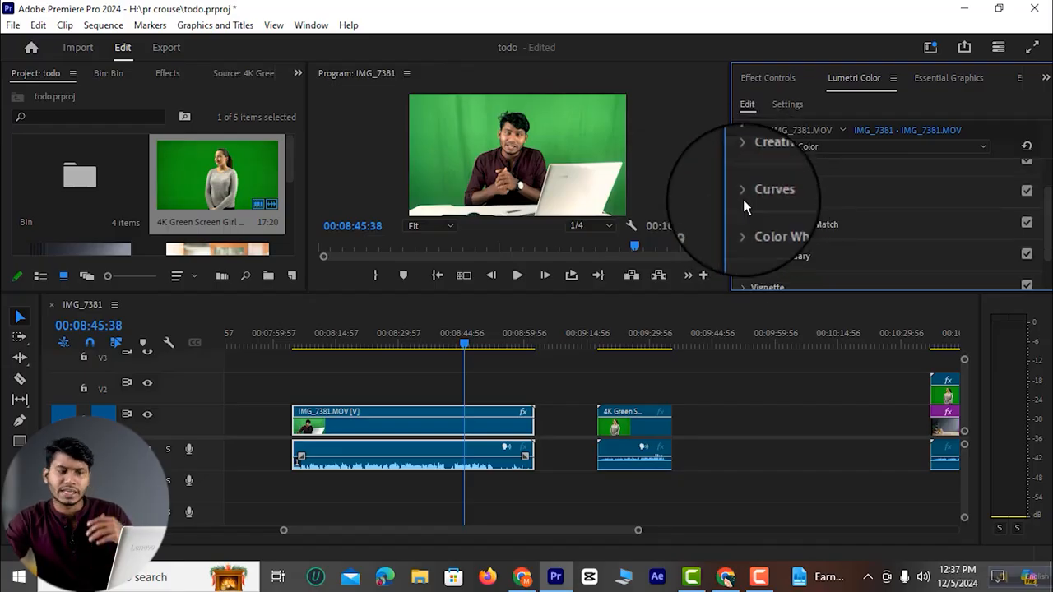
left_click(743, 197)
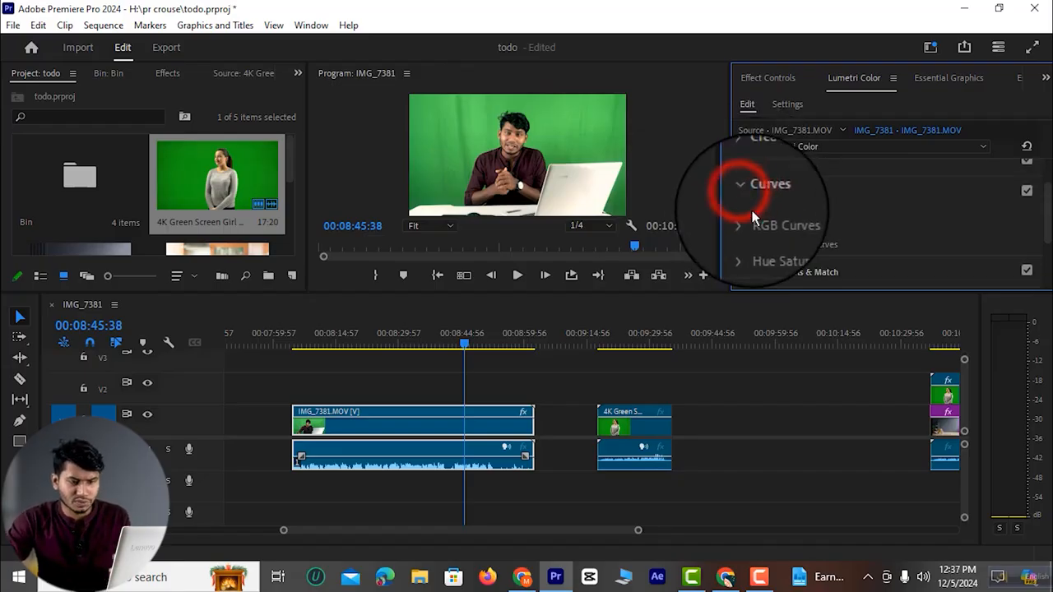
left_click(746, 227)
left_click(747, 232)
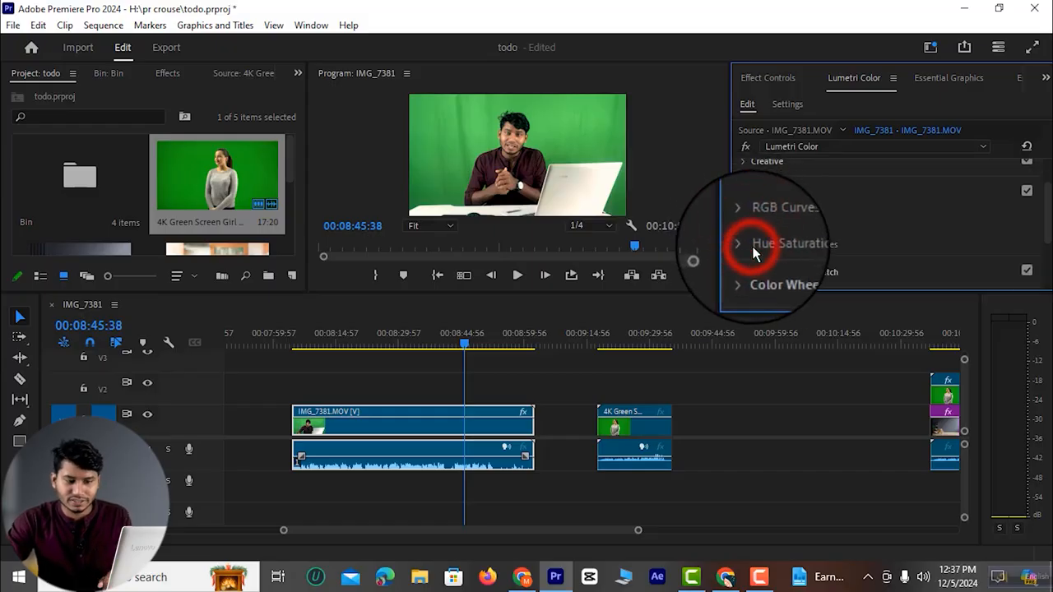
left_click(746, 241)
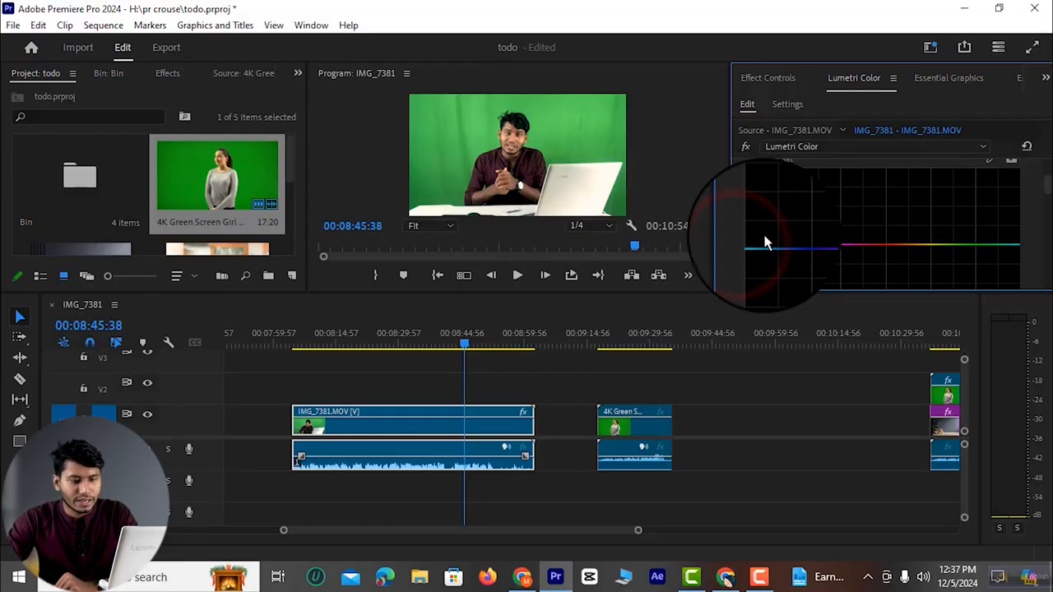
left_click(991, 190)
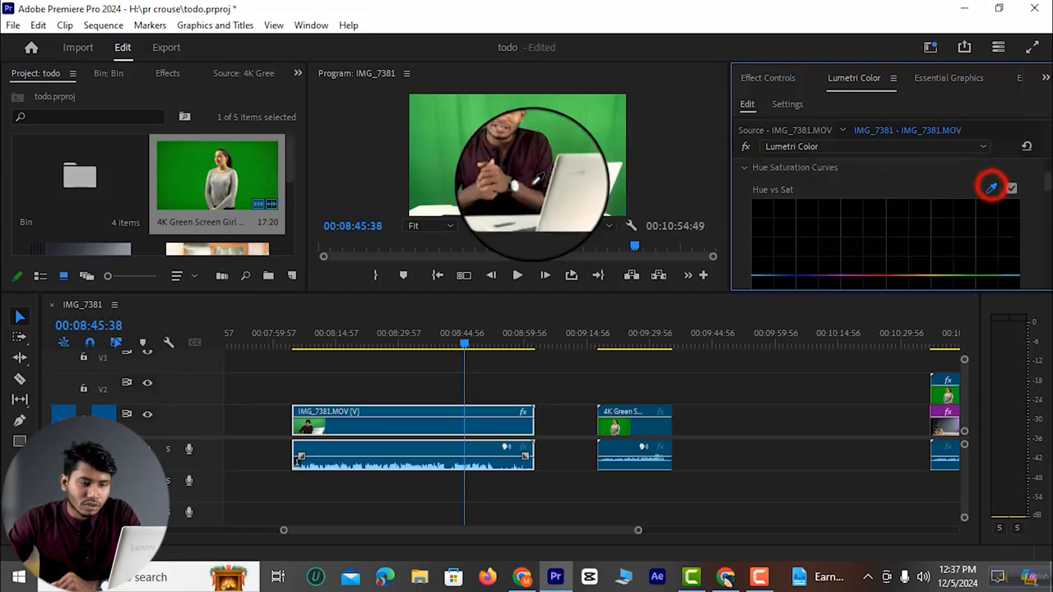
left_click(441, 148)
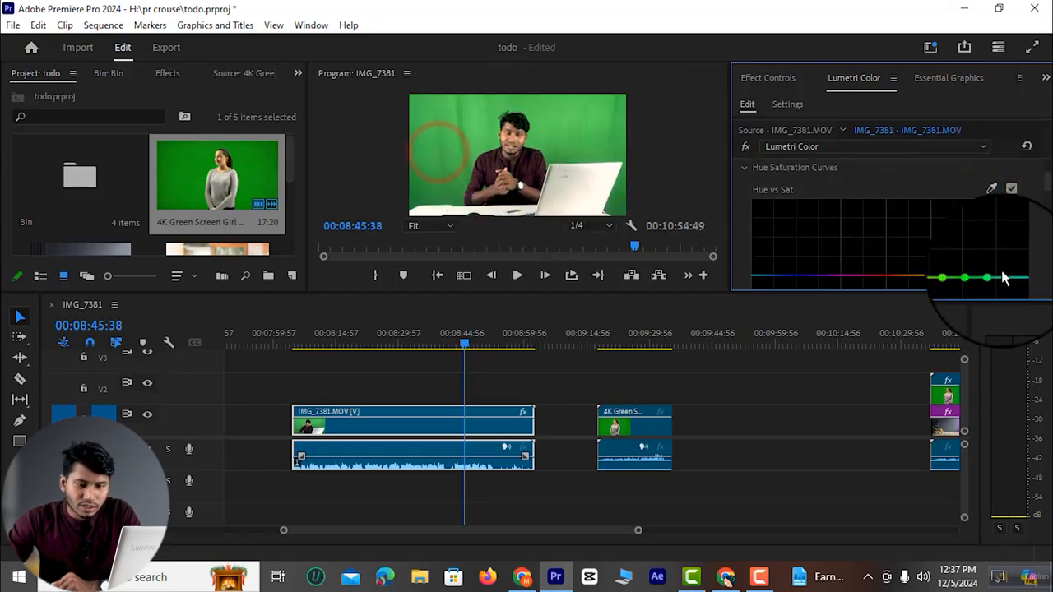
left_click_drag(979, 274, 978, 259)
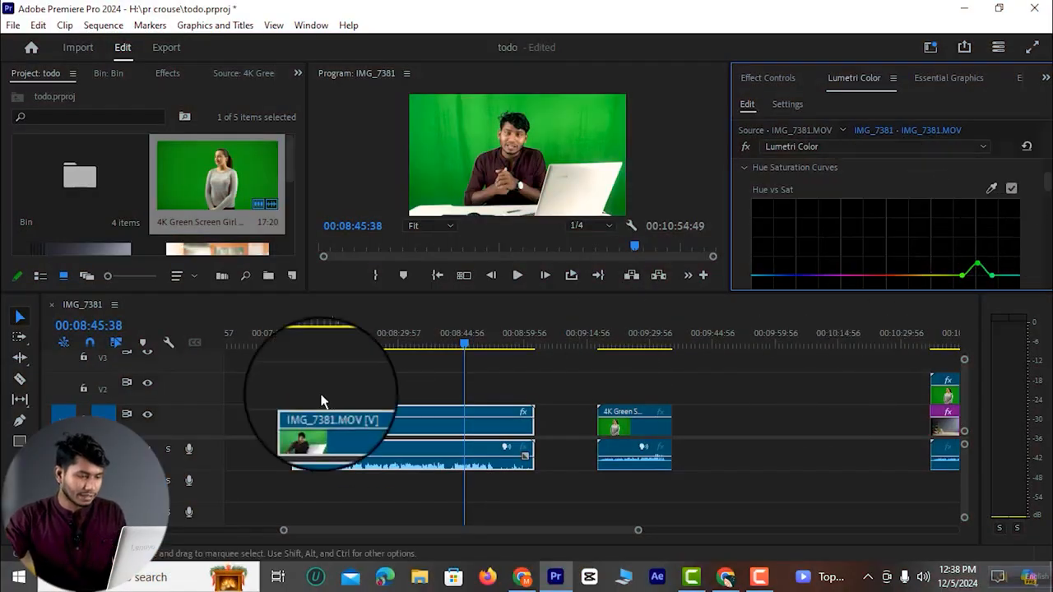
Draw a closed freehand opacity mask on the IMG_7381.MOV clip around the presenter, desk and laptop, excluding the outer green backdrop
left_click(380, 420)
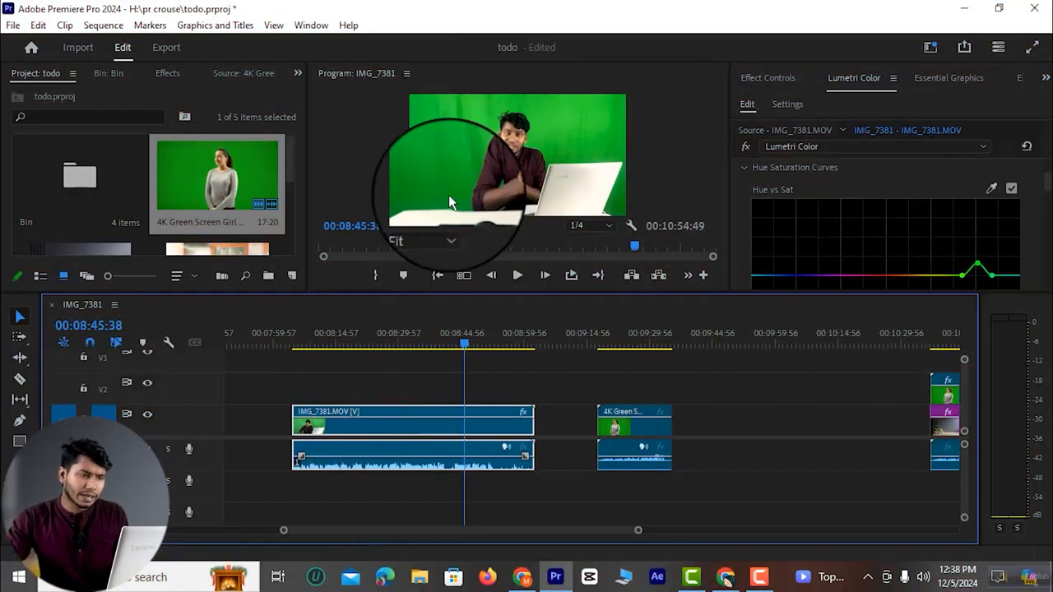
left_click(421, 164)
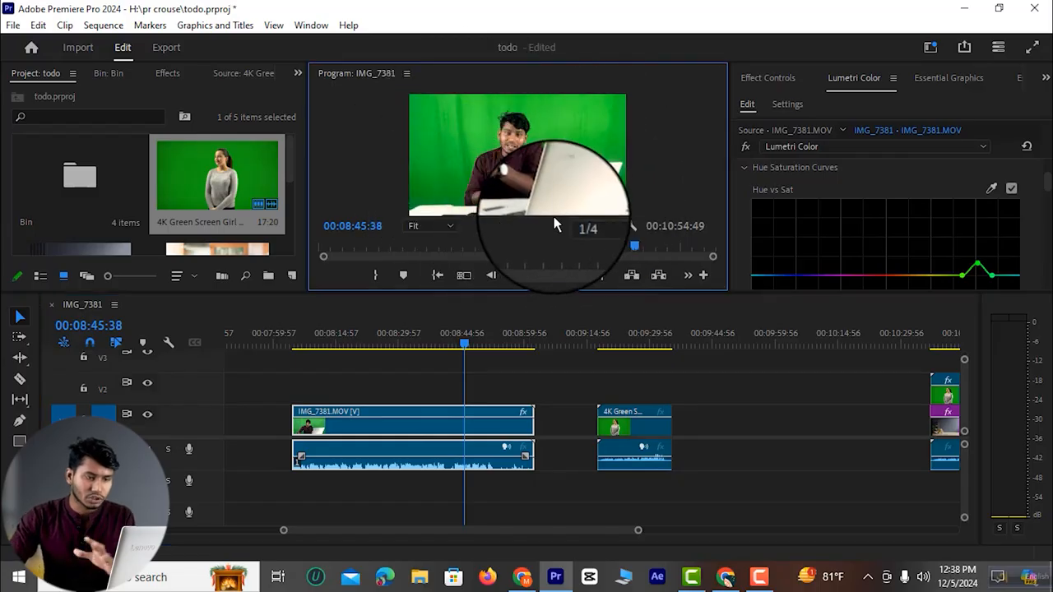
left_click(769, 78)
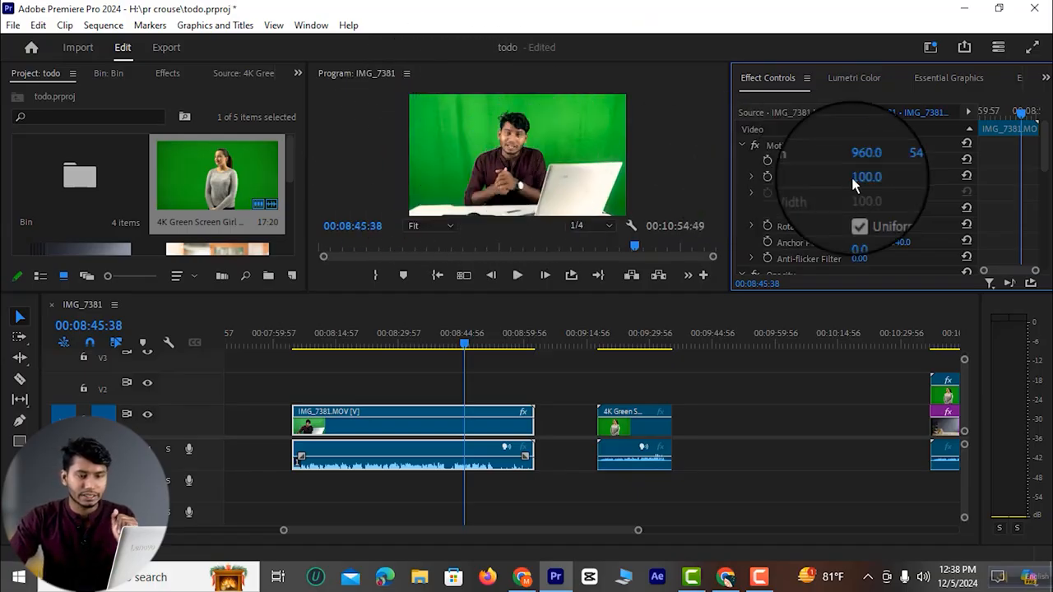
scroll(806, 234, "down", 2)
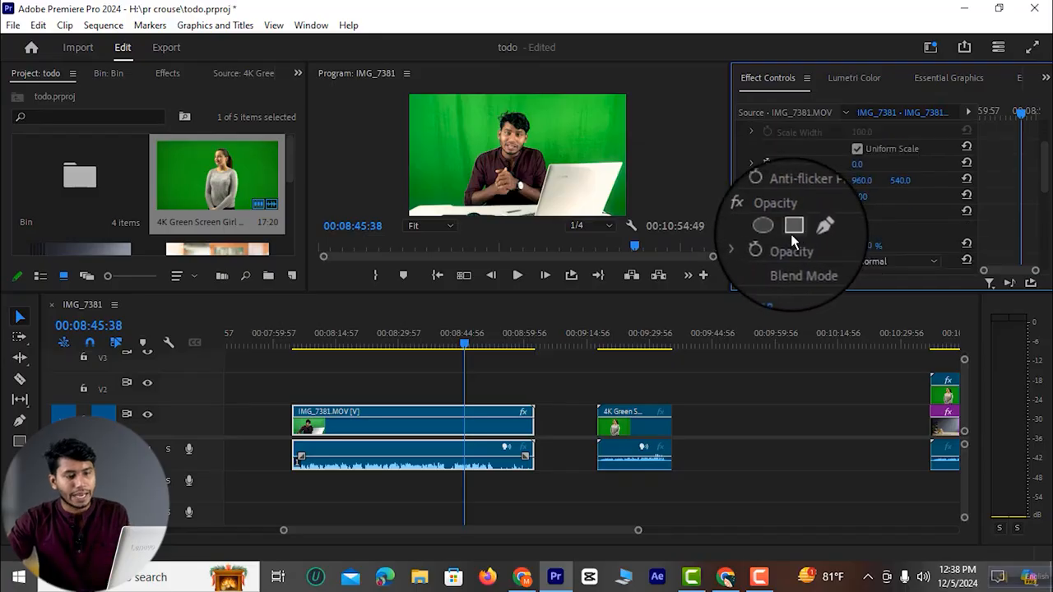
left_click(813, 227)
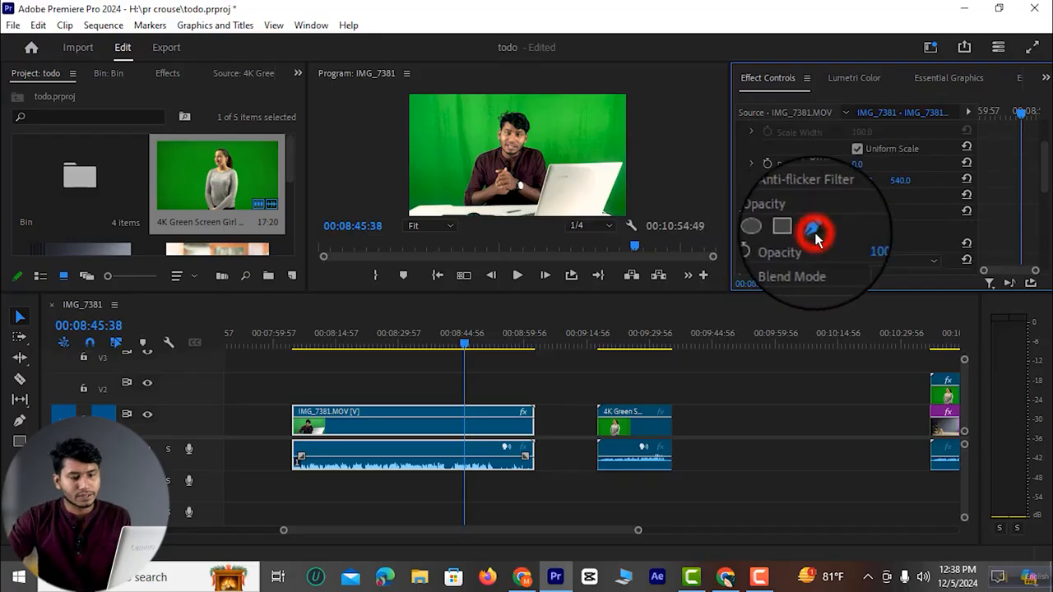
left_click(409, 209)
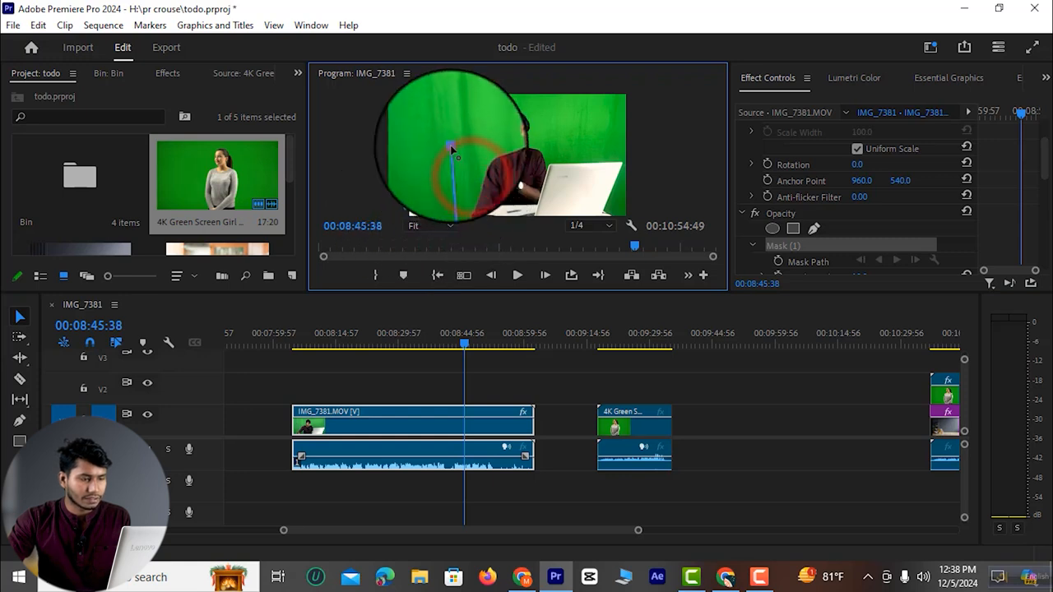
left_click(491, 128)
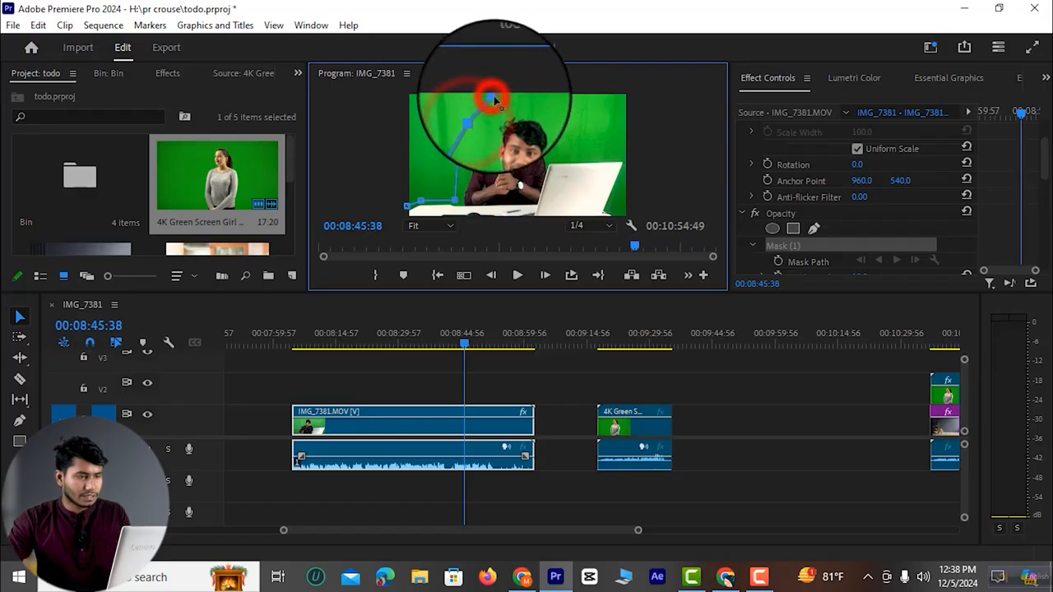
left_click(529, 96)
left_click(569, 123)
mouse_move(570, 122)
left_mouse_down()
mouse_move(561, 143)
mouse_move(569, 120)
left_mouse_up()
left_click(573, 120)
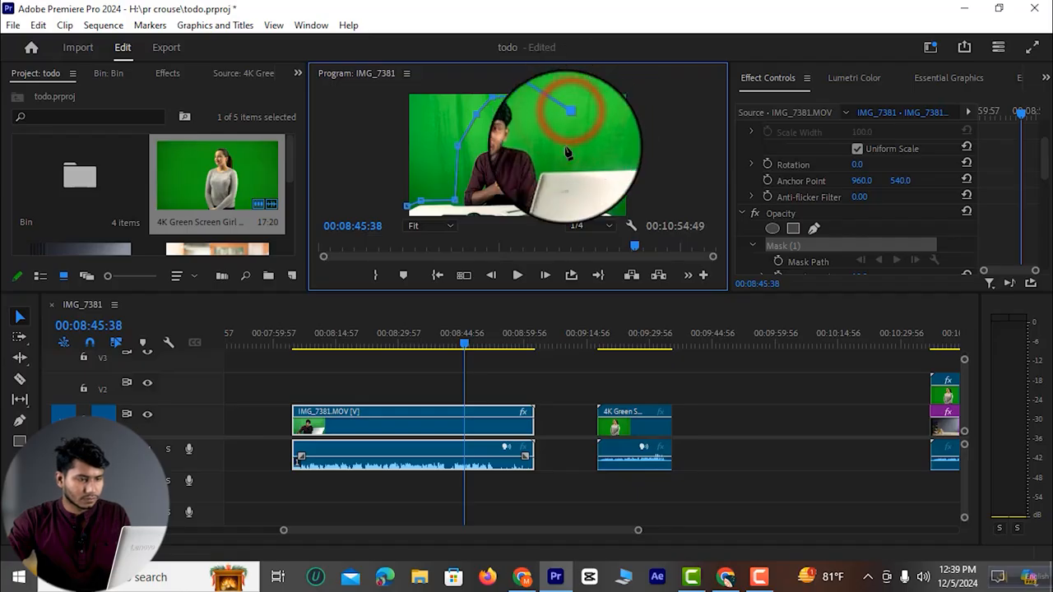
left_click(610, 148)
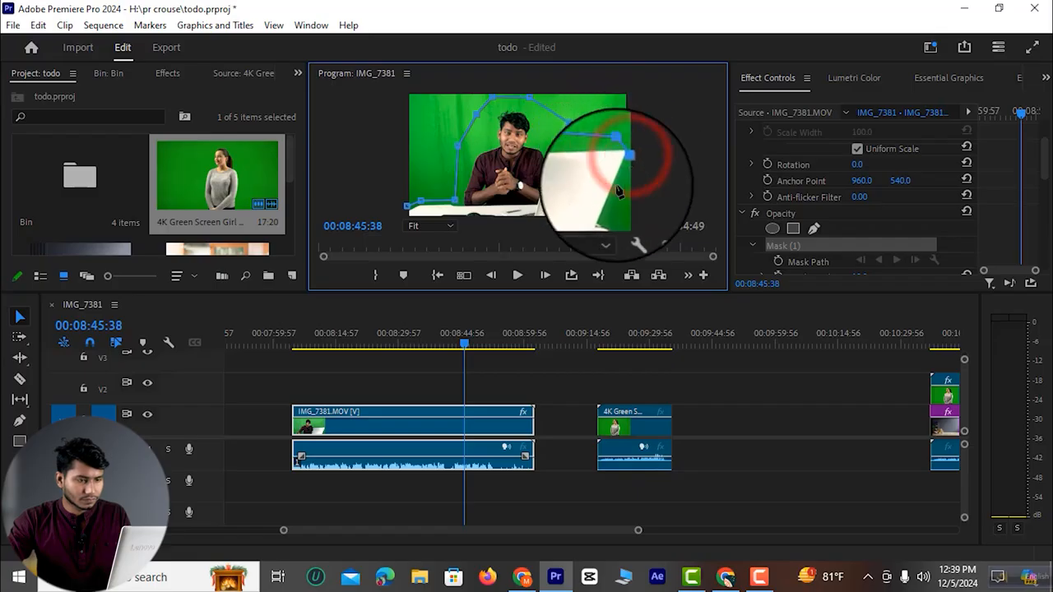
left_click(621, 206)
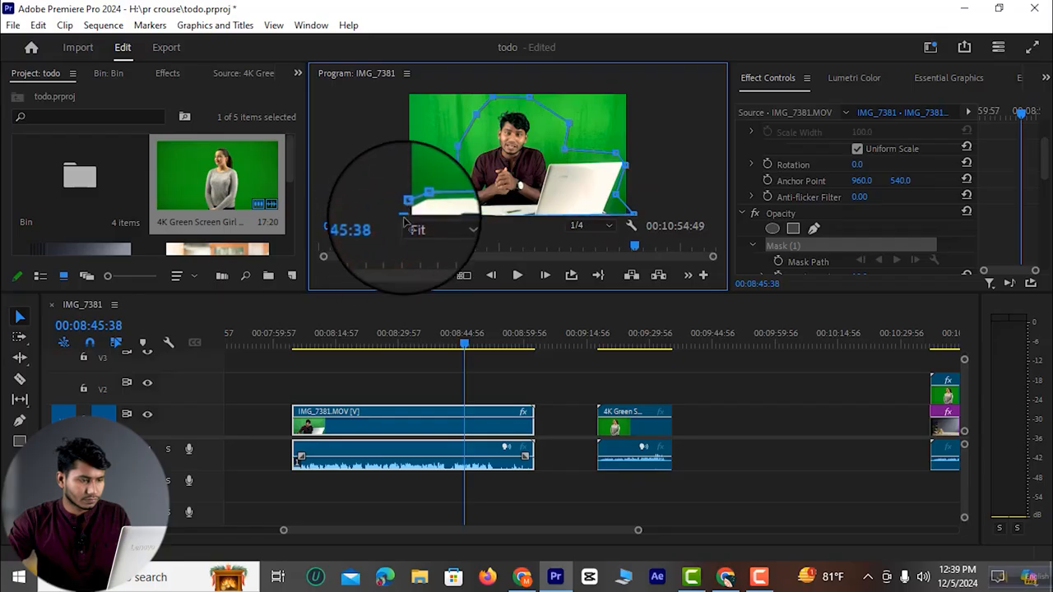
left_click(634, 217)
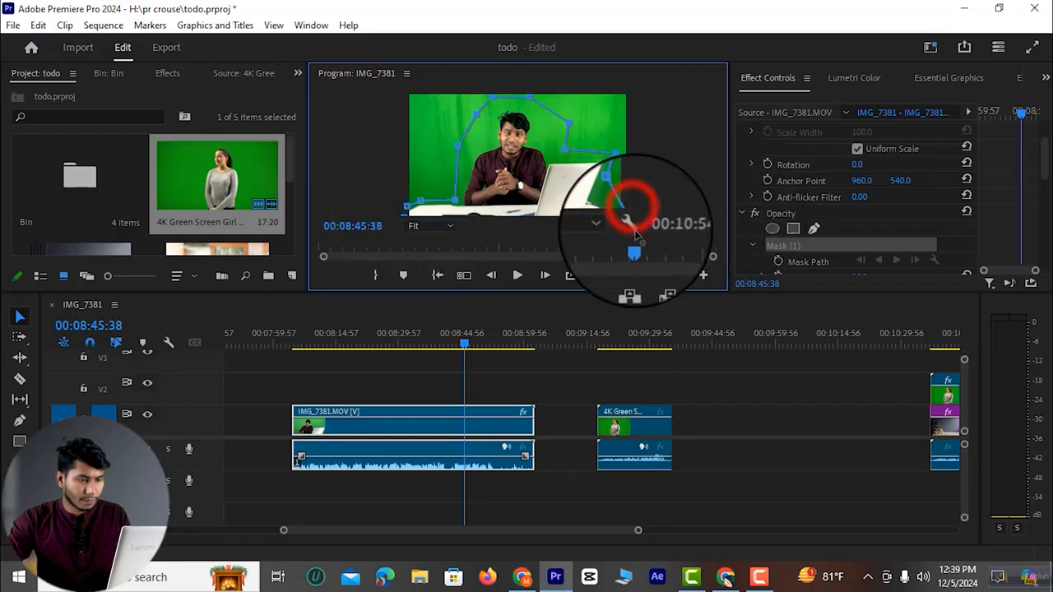
left_click(406, 203)
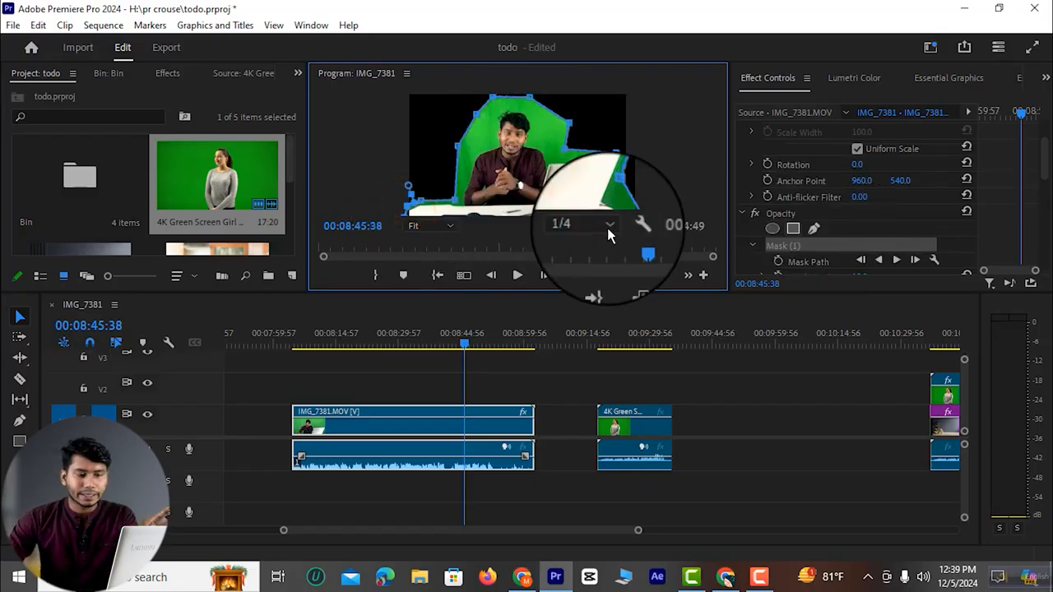
Try inverting the opacity mask, and switch the inversion off again
scroll(840, 209, "down", 2)
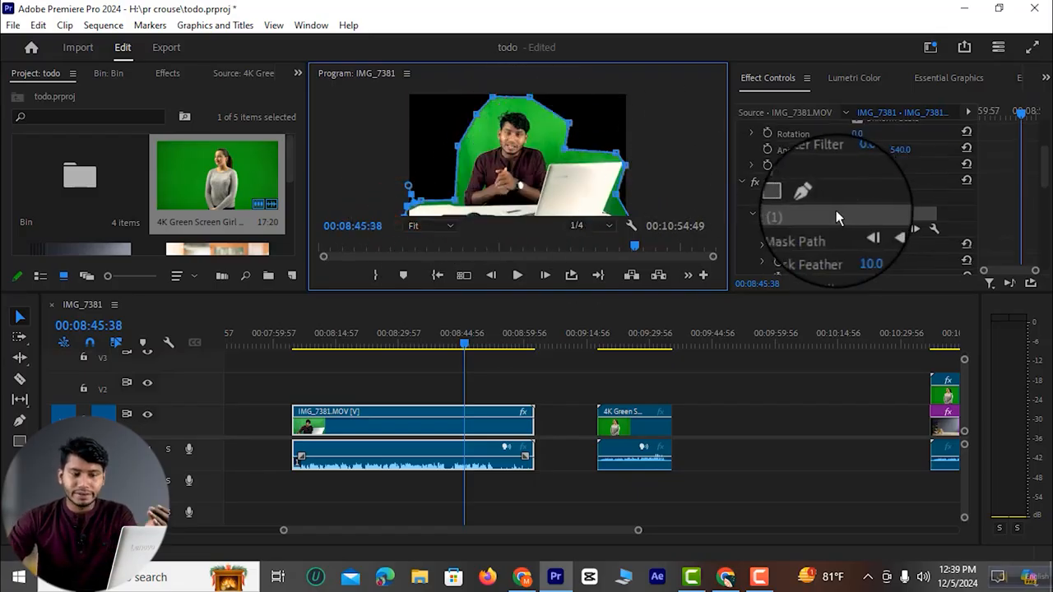
scroll(835, 218, "down", 1)
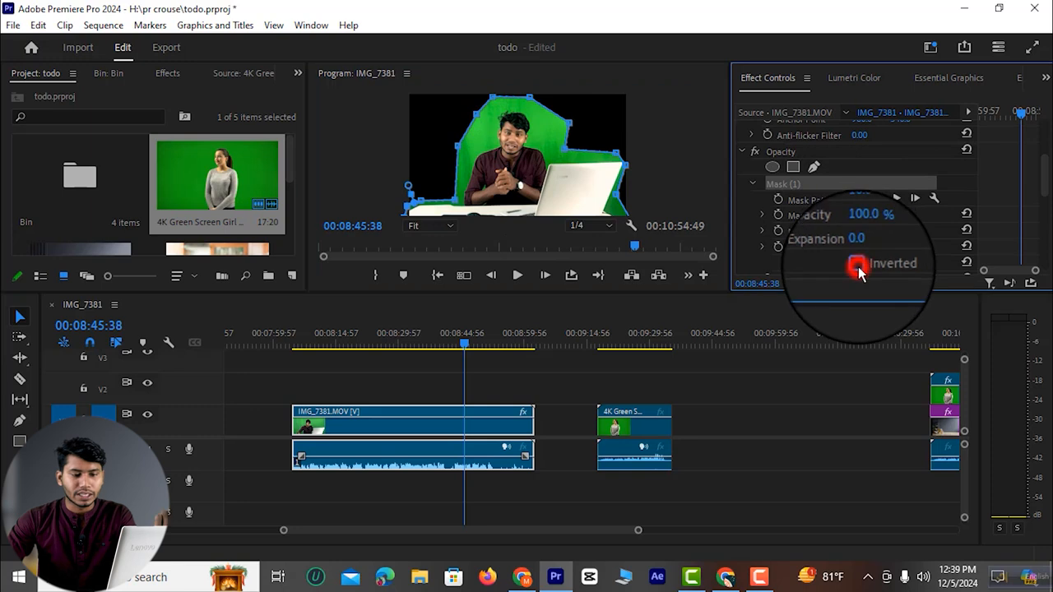
left_click(857, 265)
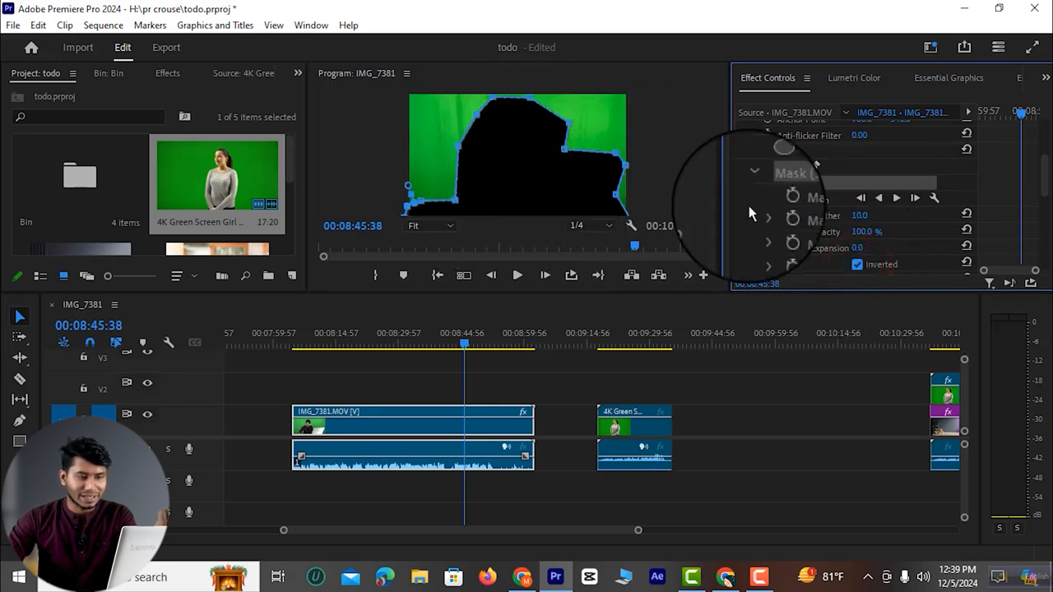
left_click(857, 264)
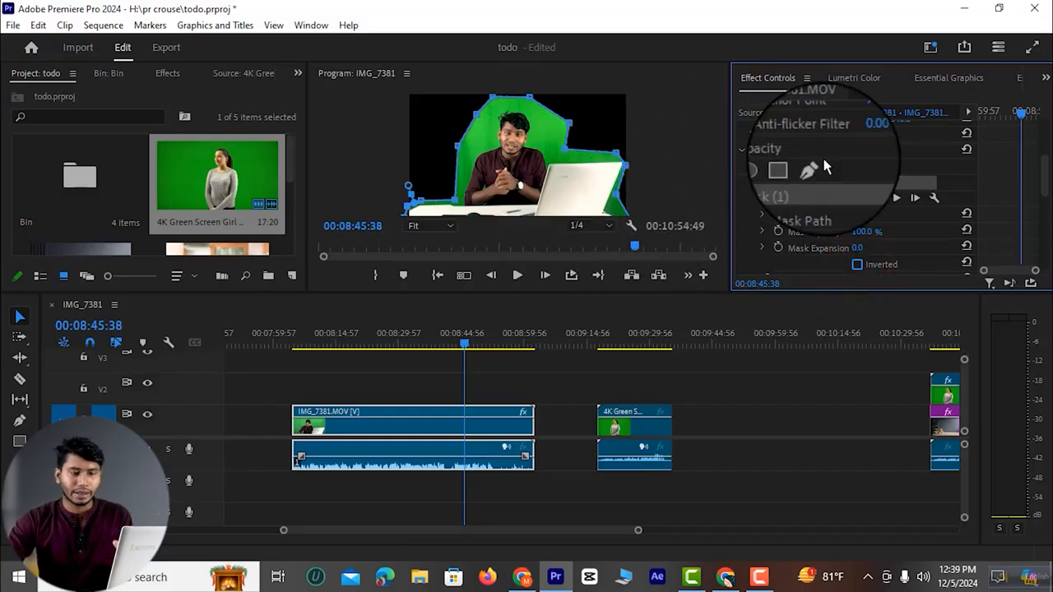
Find the Ultra Key effect by searching for "ultr" and apply it to the IMG_7381.MOV clip
left_click(167, 73)
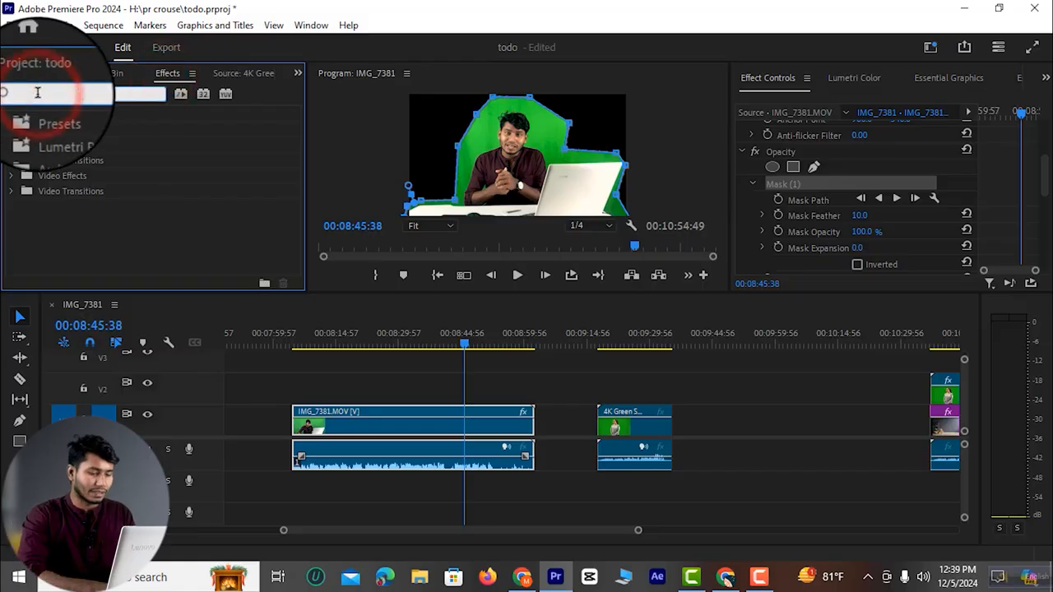
left_click(37, 93)
type("ultr")
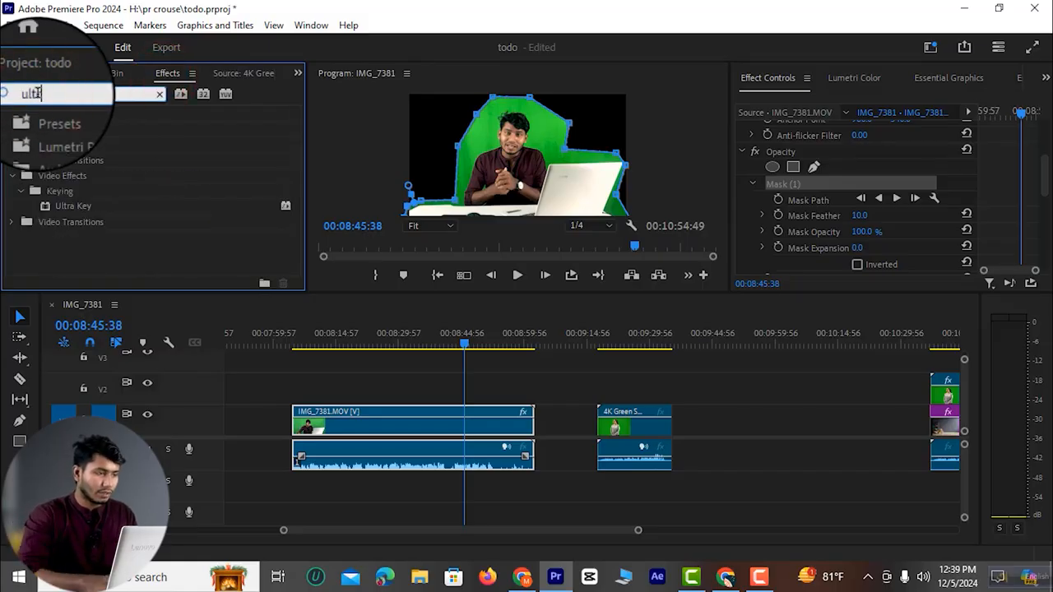
left_click_drag(73, 205, 410, 430)
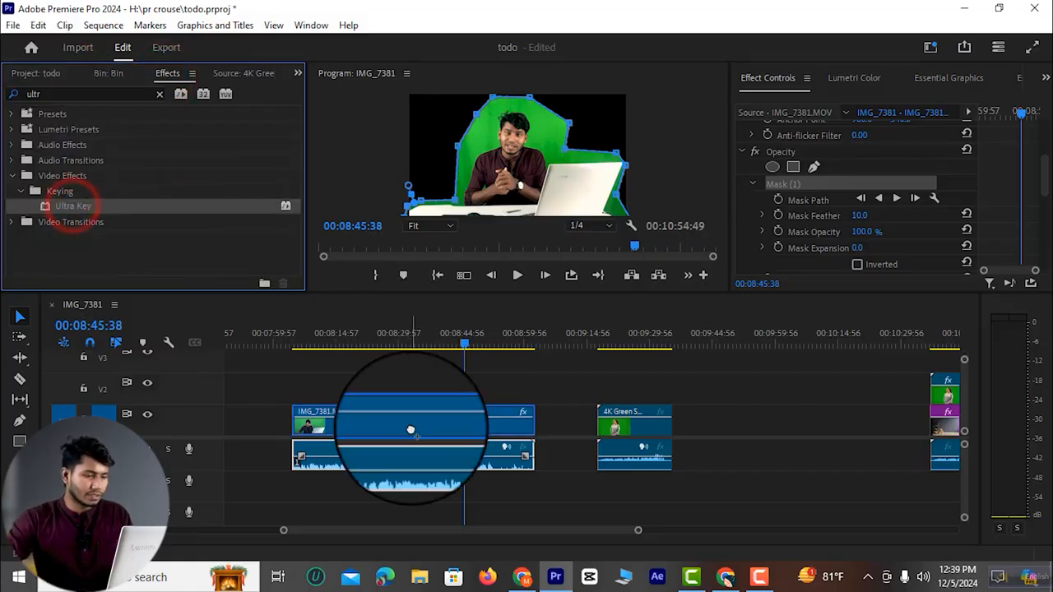
Set the Ultra Key's key color by sampling the green backdrop beside the presenter
scroll(822, 222, "down", 5)
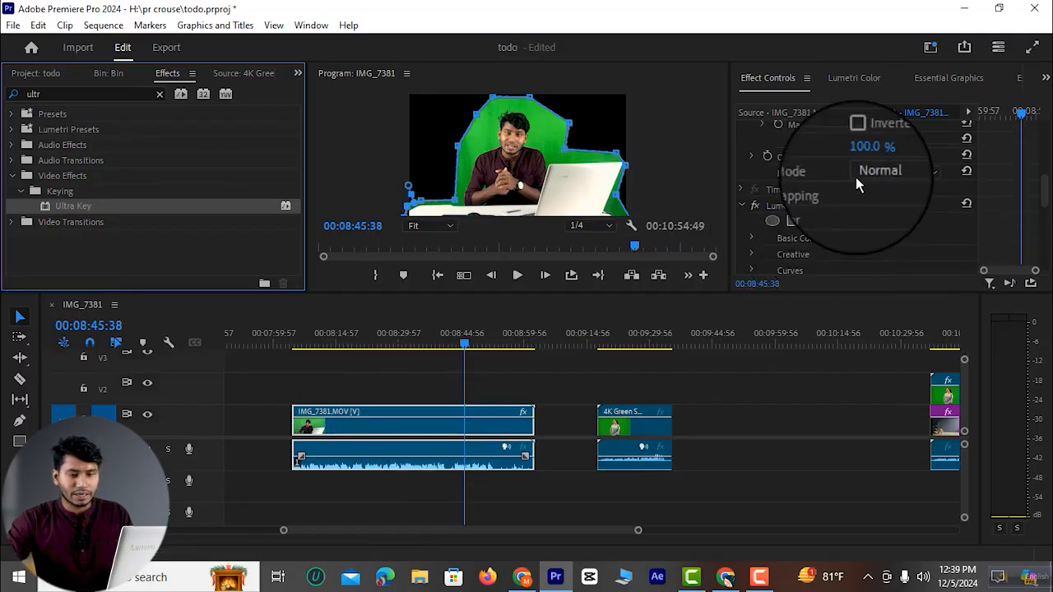
scroll(874, 171, "down", 5)
left_click(879, 167)
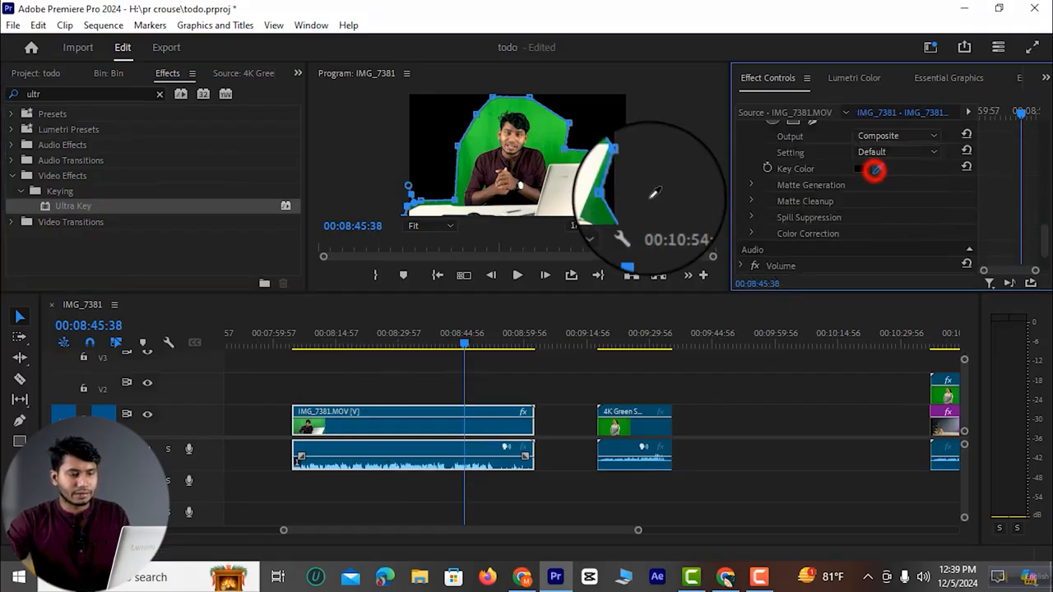
left_click(473, 146)
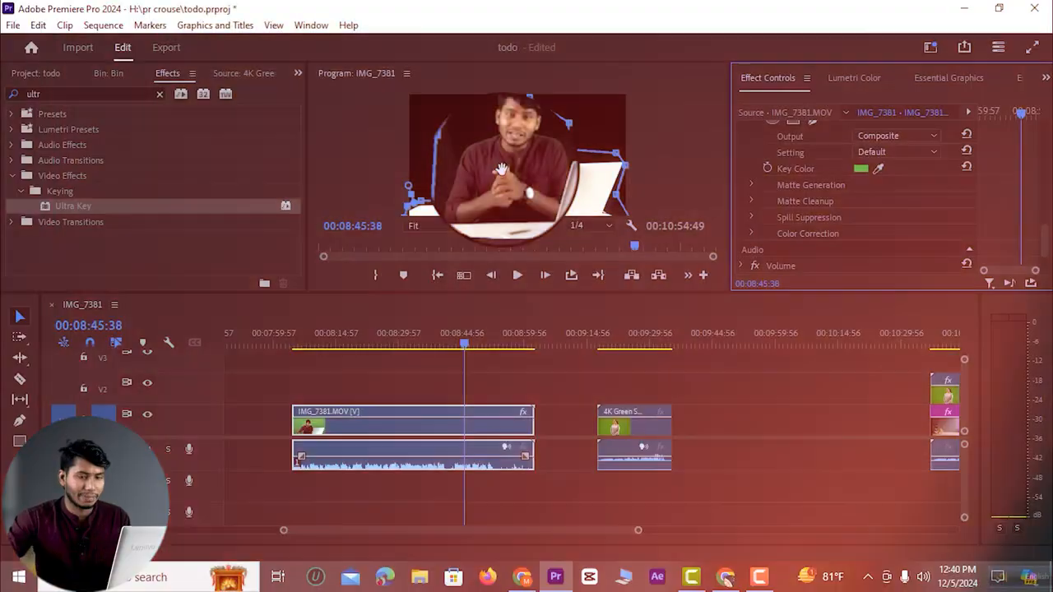
scroll(806, 191, "up", 5)
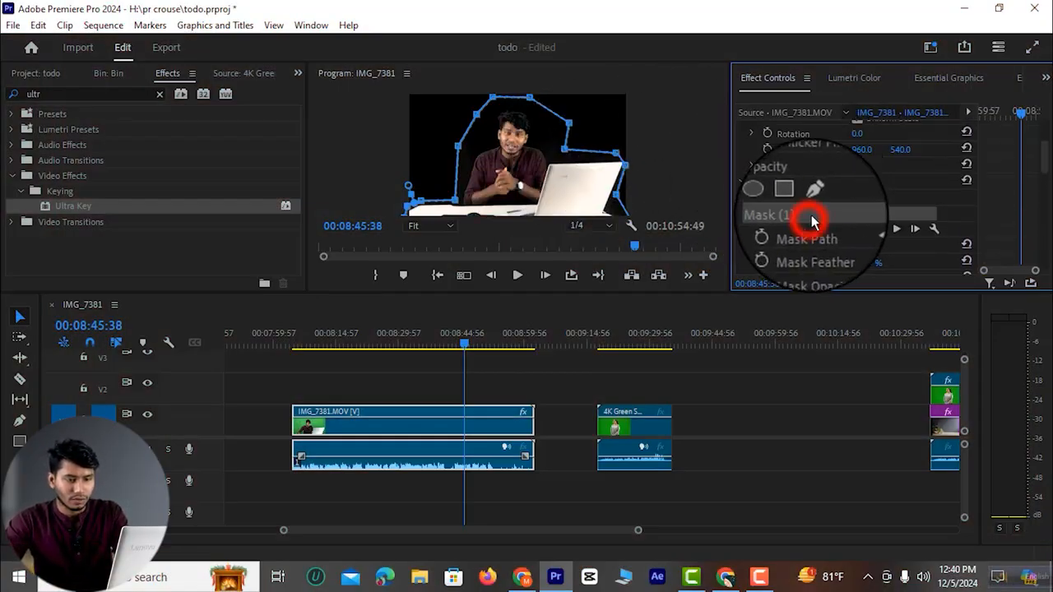
Delete the opacity mask and the Ultra Key effect from the IMG_7381.MOV clip
key("Delete")
scroll(798, 190, "down", 10)
left_click(798, 163)
key("Delete")
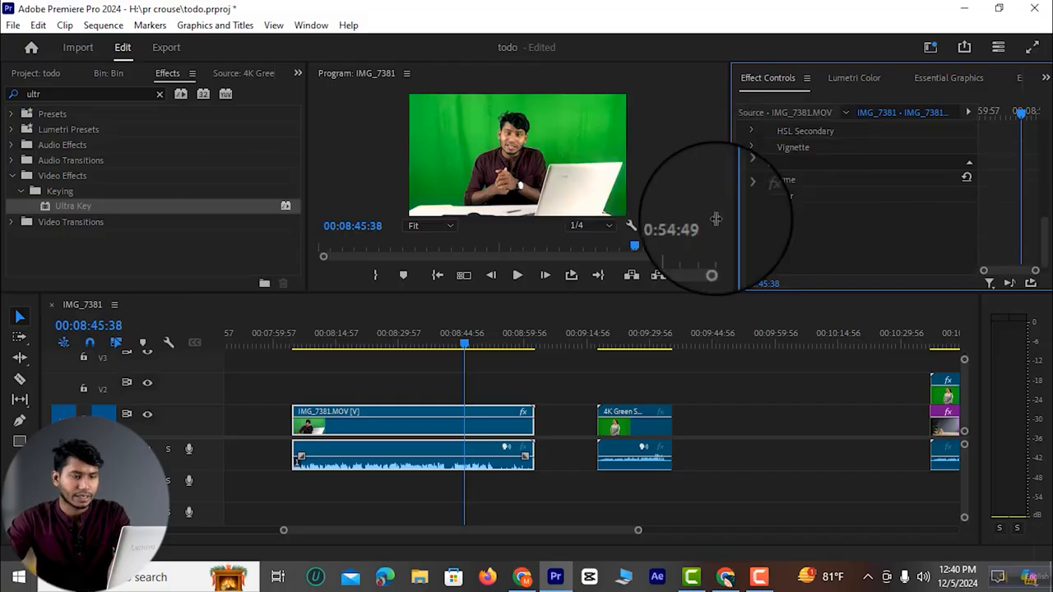
Move to 00:08:36:25 and toggle the IMG_7381.MOV clip's Lumetri Color effect to compare the picture with and without it
left_click(425, 342)
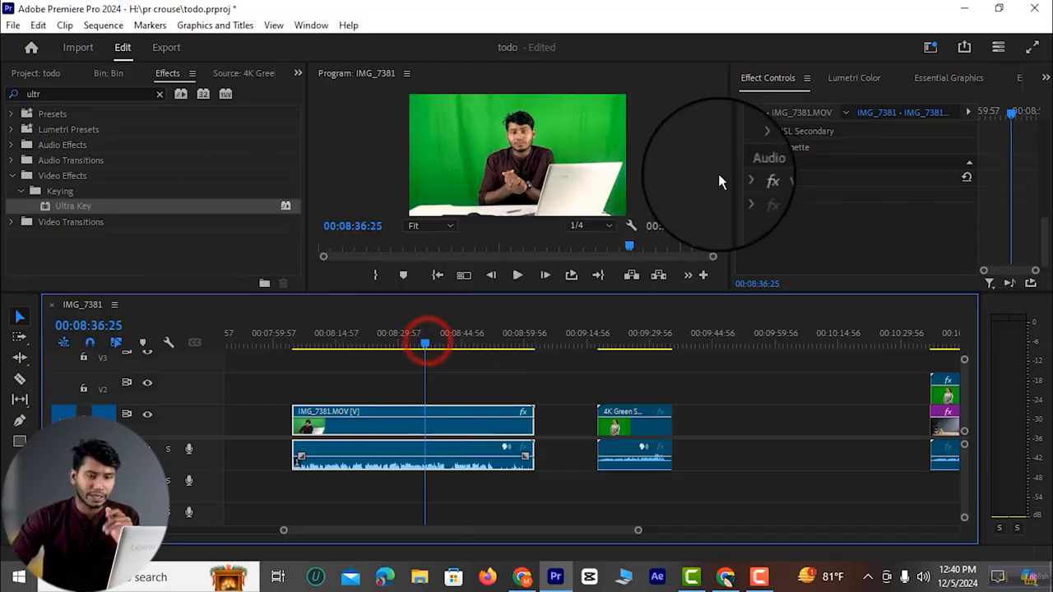
scroll(772, 195, "up", 8)
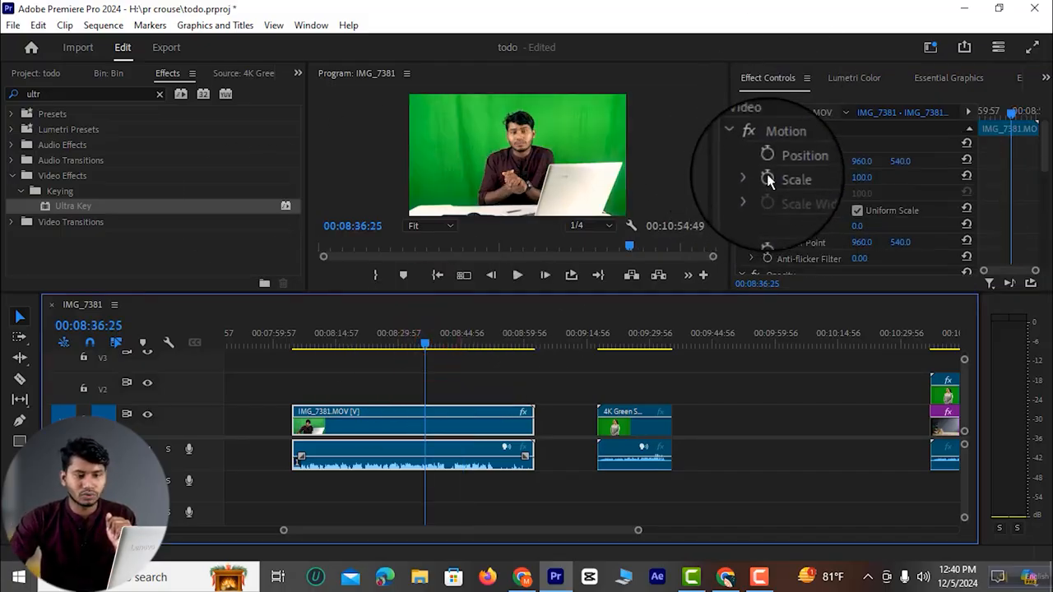
scroll(769, 181, "down", 5)
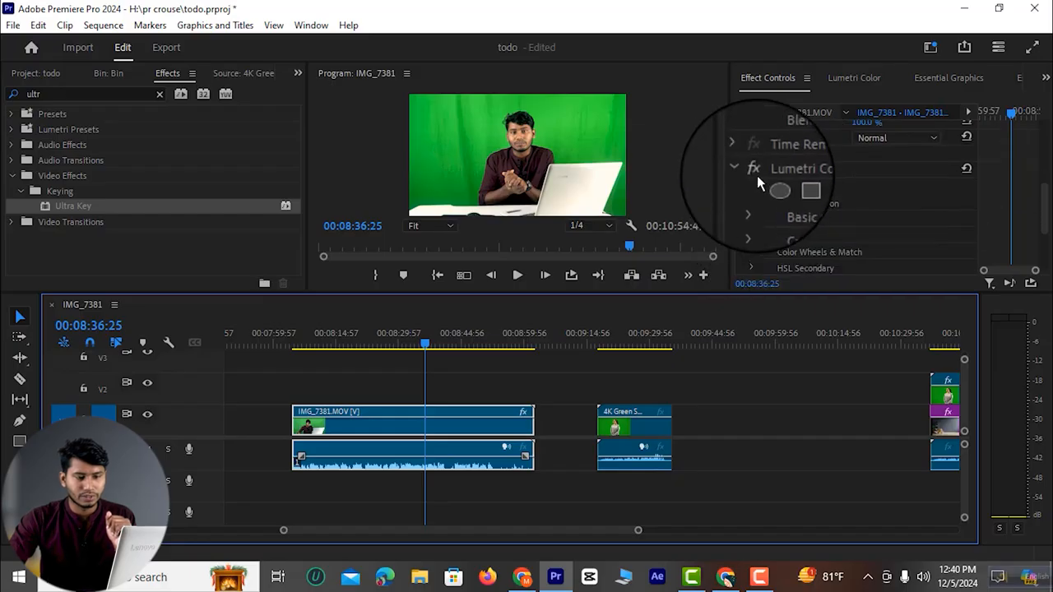
left_click(757, 172)
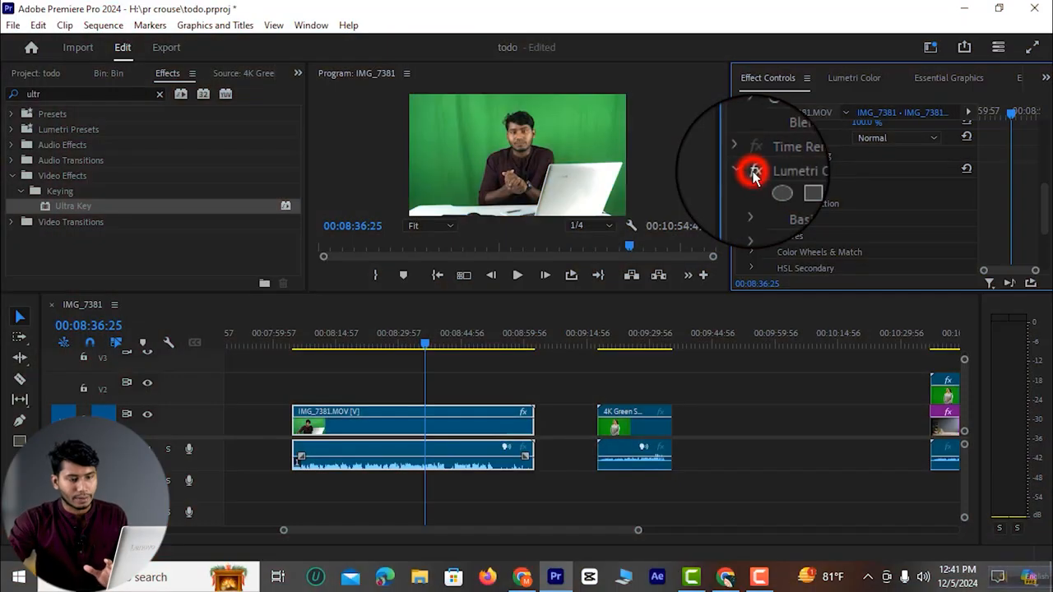
Apply Ultra Key to the IMG_7381.MOV clip again and sample its key color from the green backdrop beside the presenter
left_click_drag(60, 207, 497, 423)
scroll(793, 215, "down", 5)
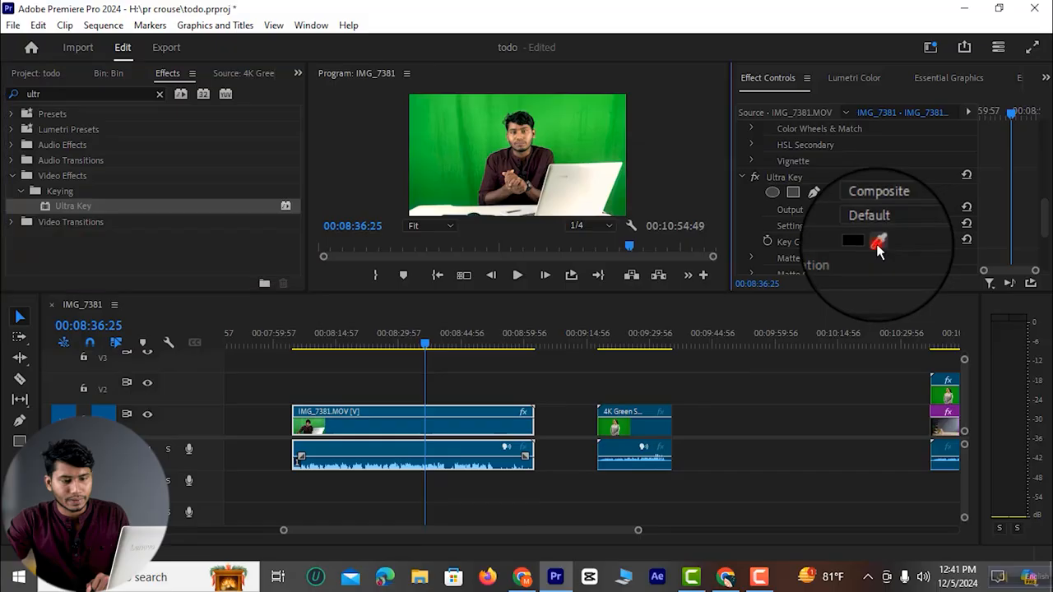
left_click(878, 247)
left_click(456, 157)
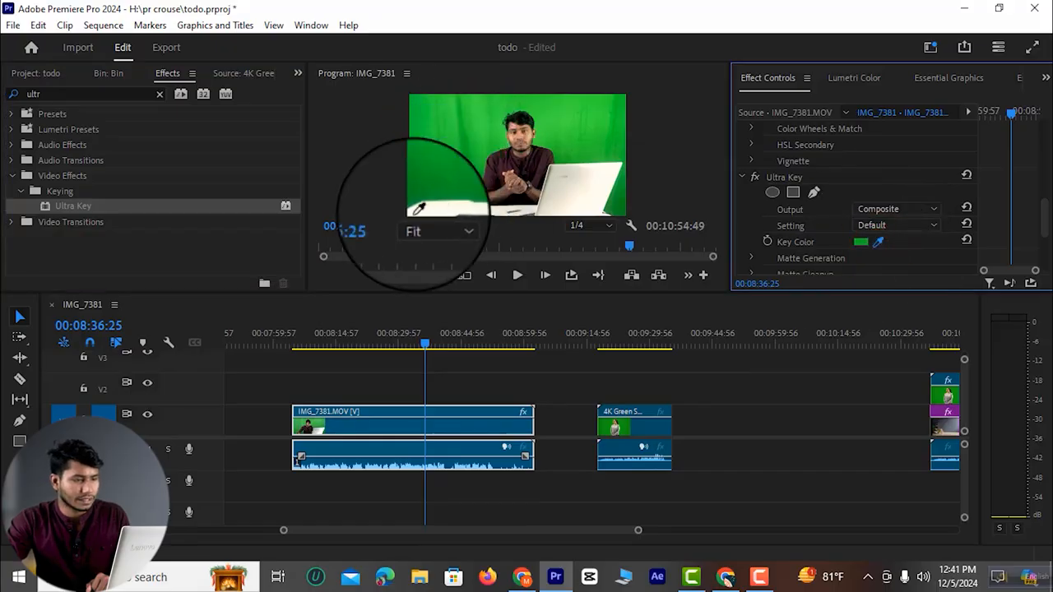
left_click(429, 181)
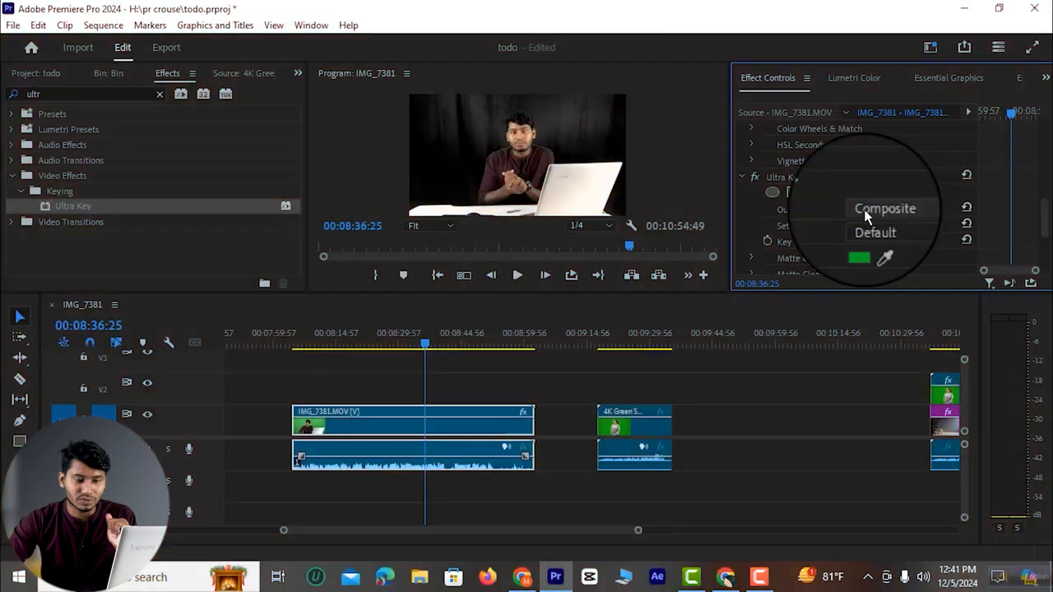
Switch the Ultra Key output to Alpha Channel and expand its Matte Generation settings
left_click(867, 212)
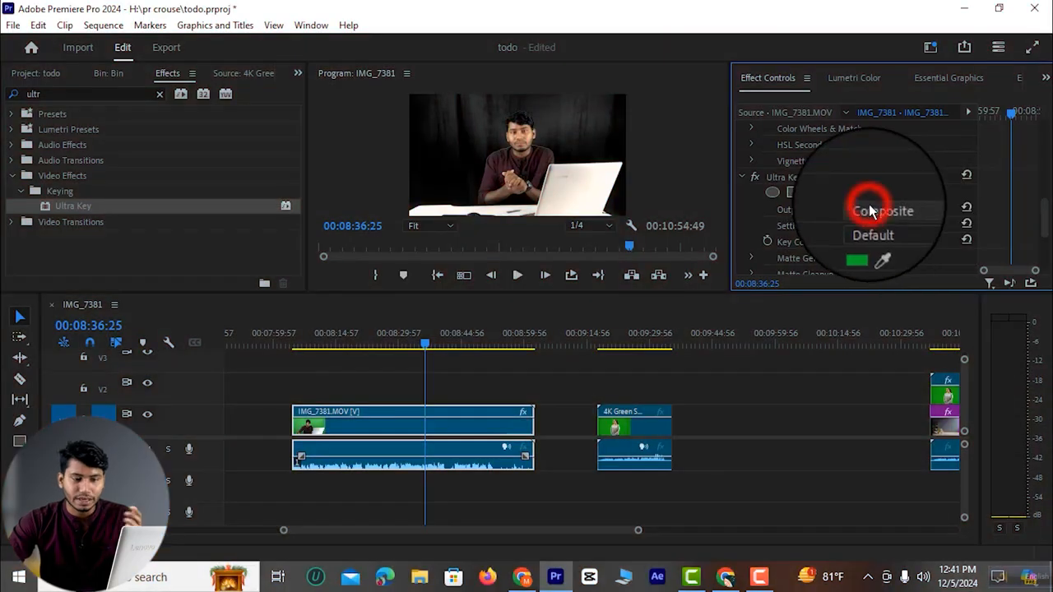
left_click(886, 241)
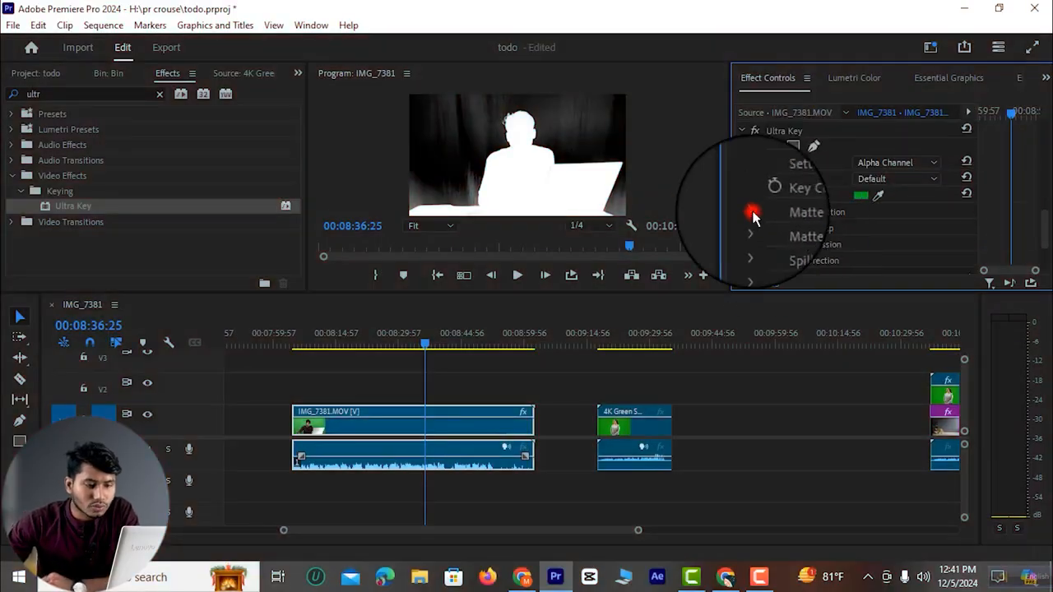
left_click(752, 213)
scroll(802, 224, "down", 3)
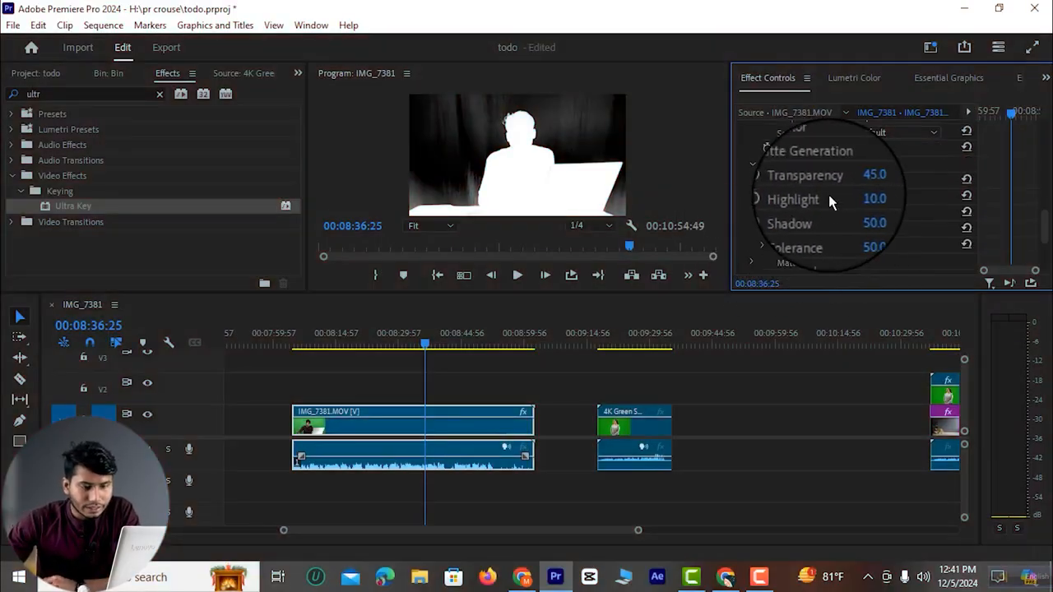
Set the Ultra Key's Matte Generation values to Highlight 25, Shadow 57, Tolerance 74 and Pedestal 100
mouse_move(859, 196)
left_mouse_down()
mouse_move(901, 198)
mouse_move(867, 199)
left_mouse_up()
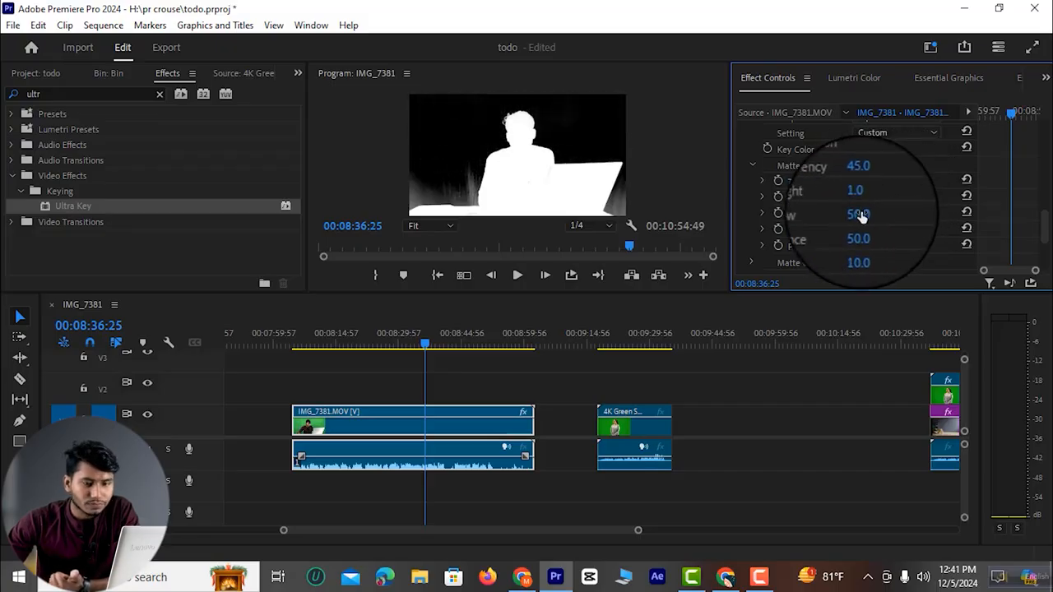
left_click_drag(841, 213, 874, 211)
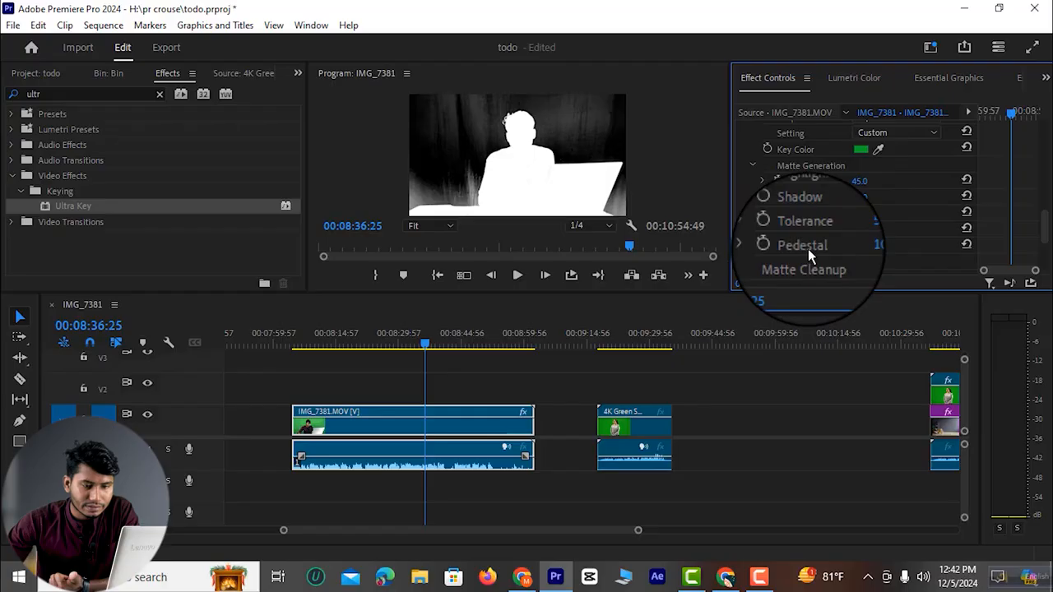
left_click_drag(866, 251, 983, 247)
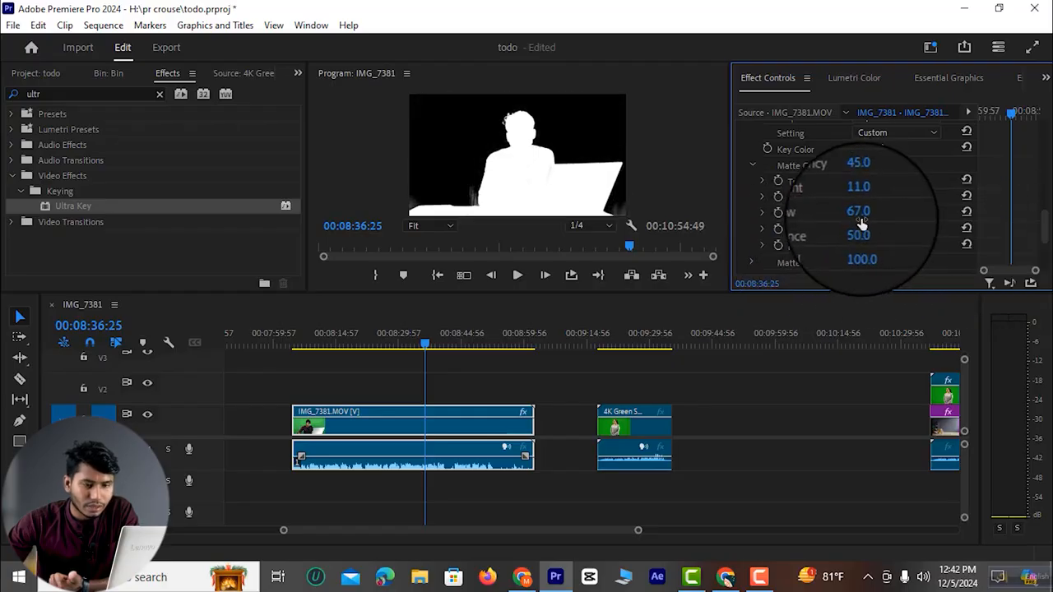
mouse_move(860, 234)
left_mouse_down()
mouse_move(909, 235)
mouse_move(871, 232)
mouse_move(866, 215)
left_mouse_up()
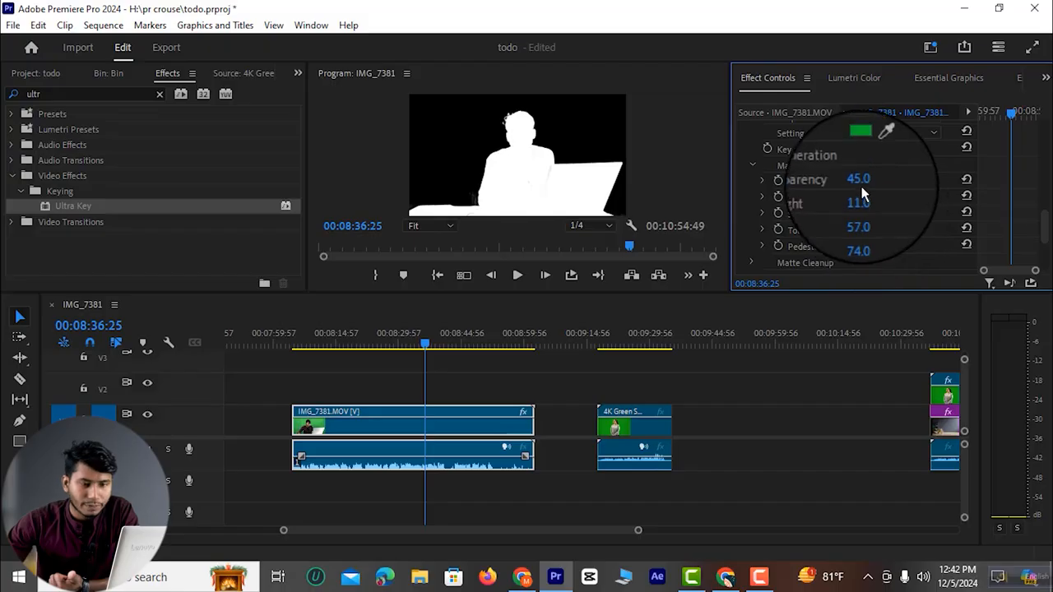
left_click_drag(852, 196, 856, 198)
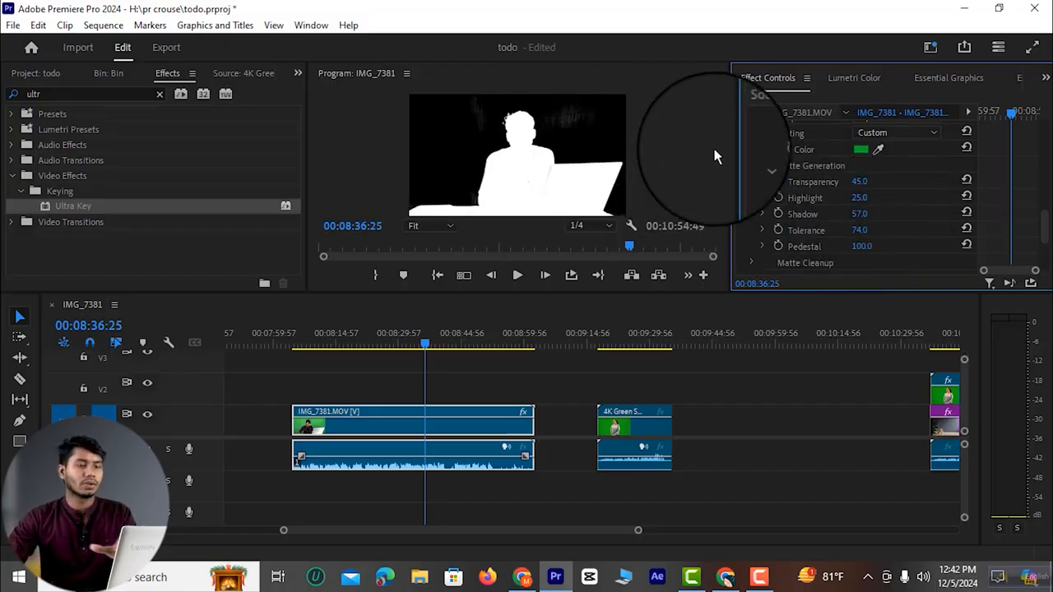
Move the IMG_7381.MOV video up to track V2 and place the empty dark blue wall living room image beneath it on V1
left_click_drag(439, 426, 438, 391)
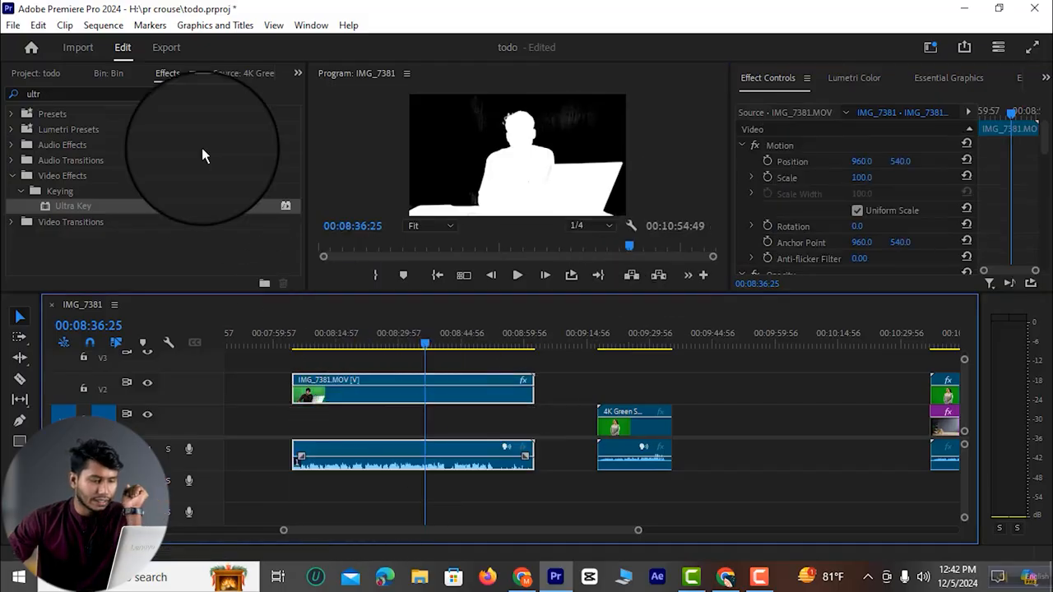
left_click(36, 73)
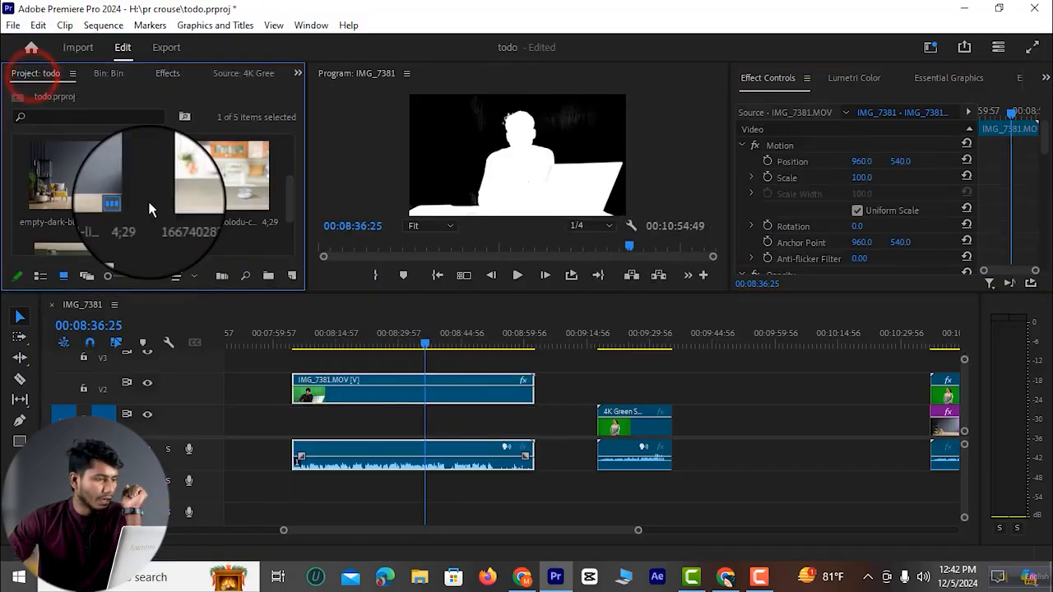
left_click_drag(86, 200, 540, 425)
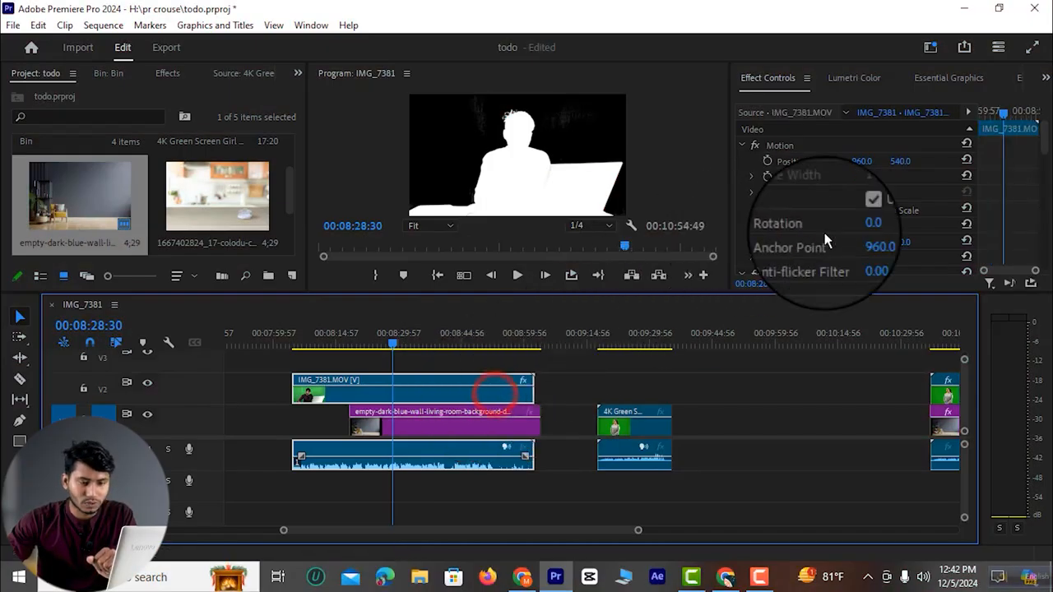
Set the Ultra Key output of the IMG_7381.MOV clip back to Composite
scroll(824, 235, "down", 4)
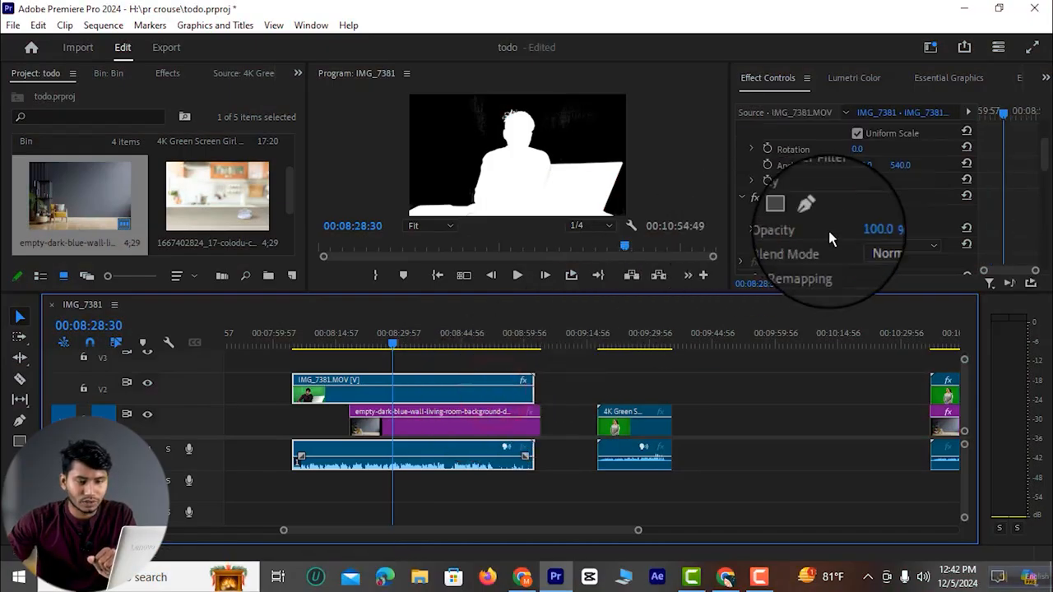
scroll(825, 219, "down", 2)
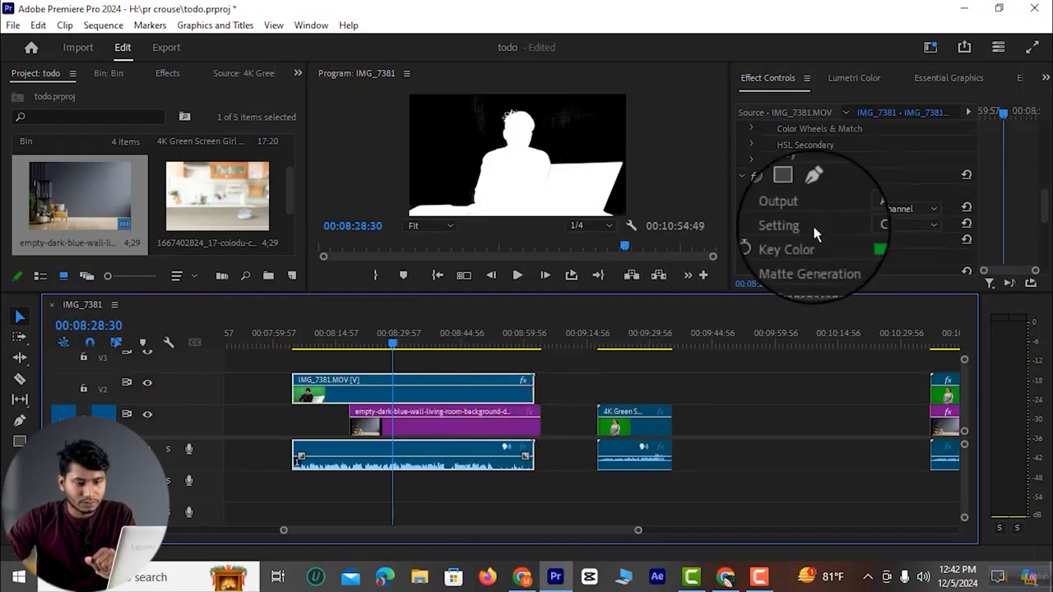
left_click(903, 206)
left_click(904, 223)
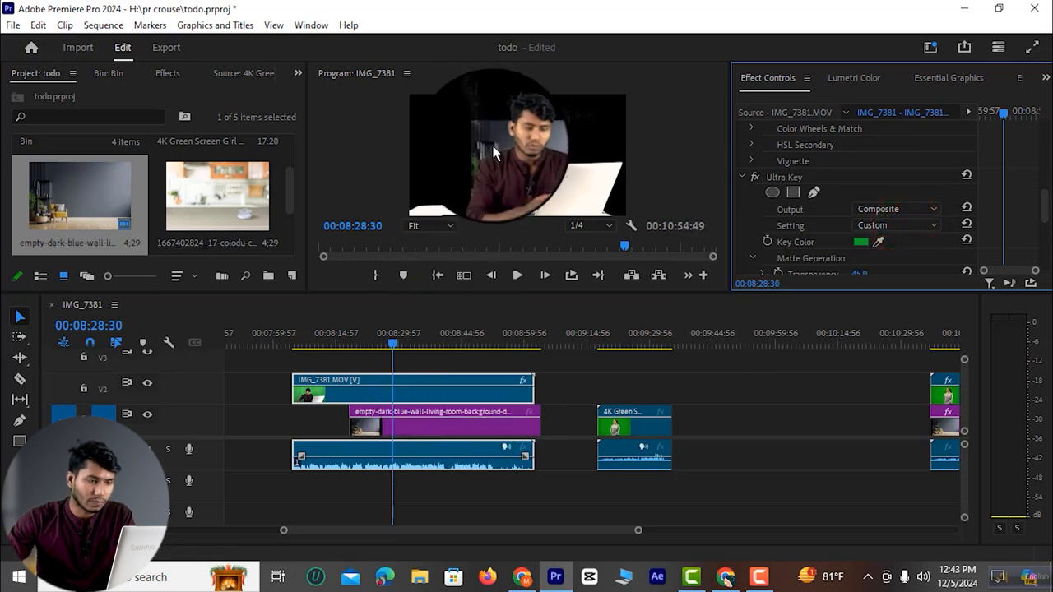
Scale the dark blue living room background clip to 307 so it fills the frame
left_click(463, 424)
left_click(769, 76)
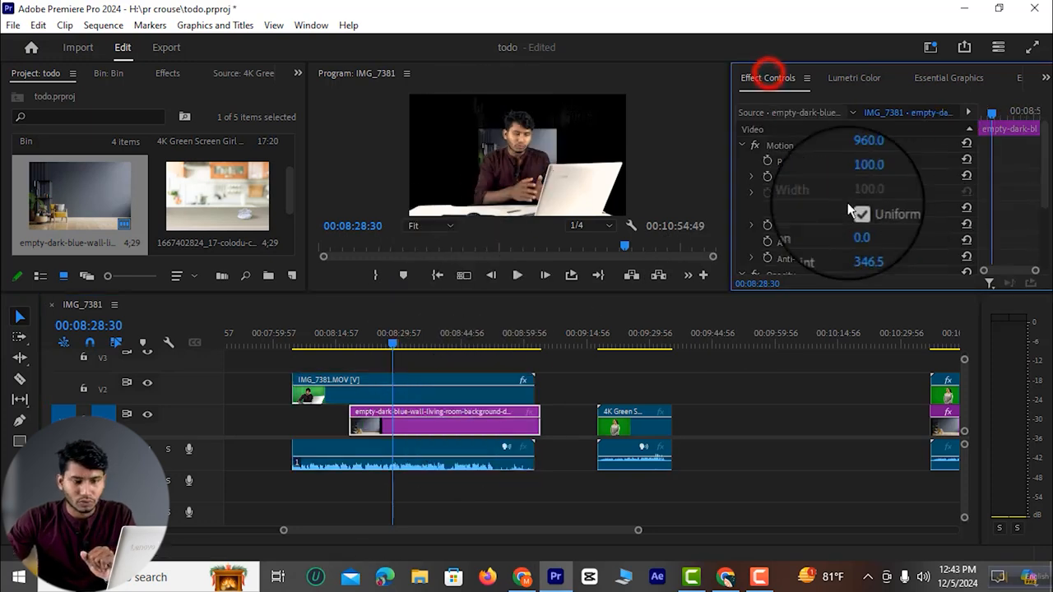
left_click_drag(865, 177, 1035, 190)
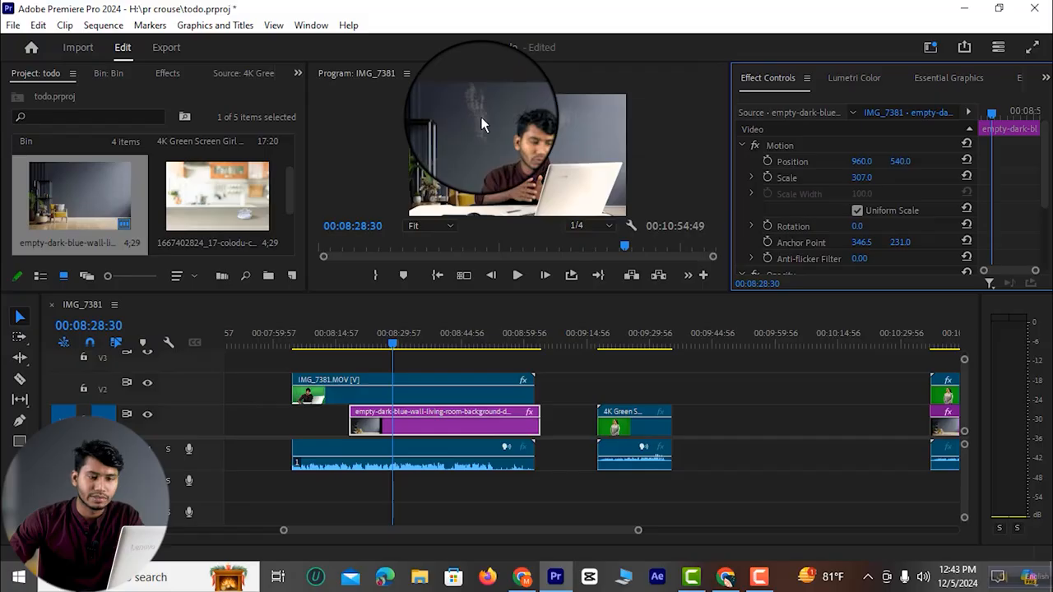
scroll(782, 204, "down", 2)
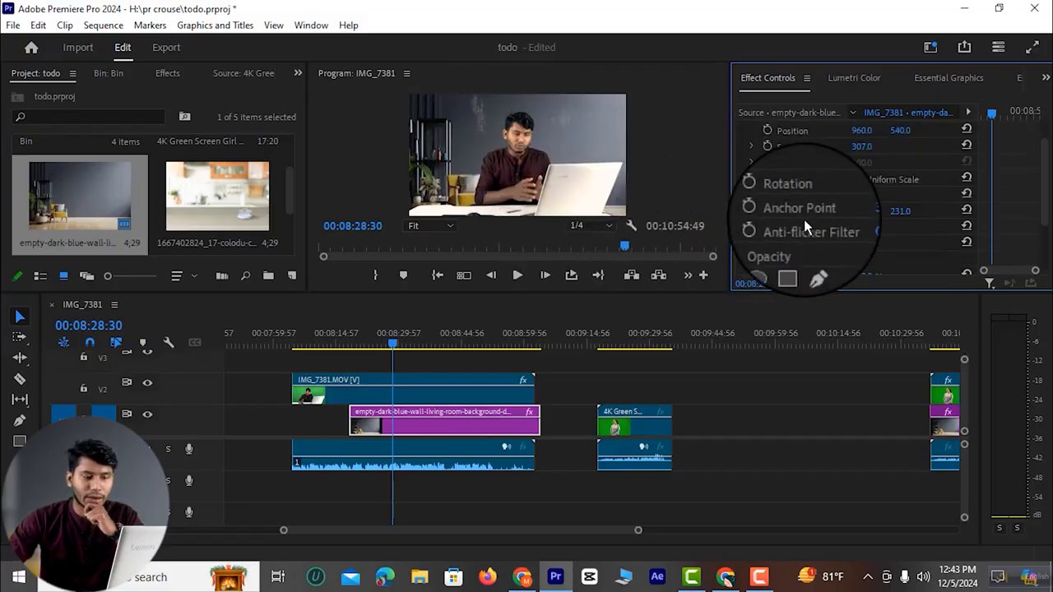
Draw a closed freehand opacity mask on the IMG_7381.MOV clip around the presenter, laptop and desk, cutting off the leftover backdrop noise
left_click(422, 391)
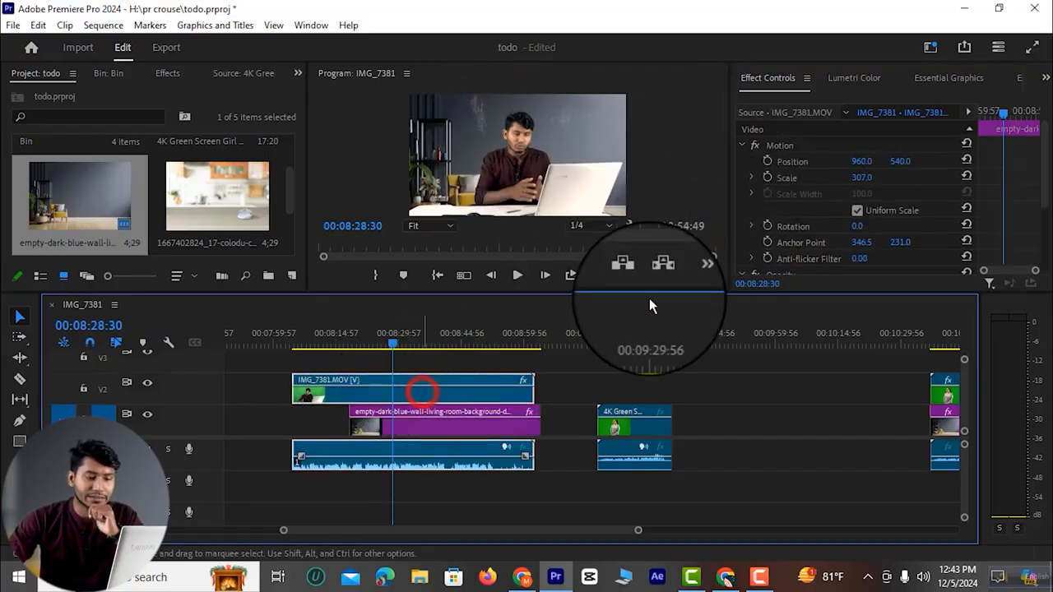
scroll(717, 253, "down", 1)
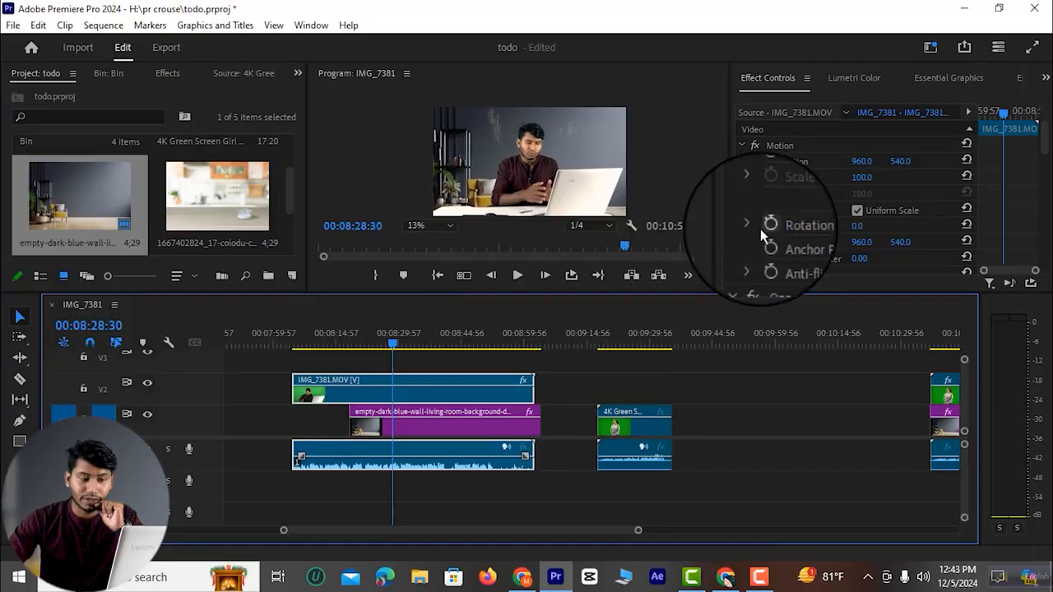
scroll(804, 232, "down", 4)
left_click(813, 182)
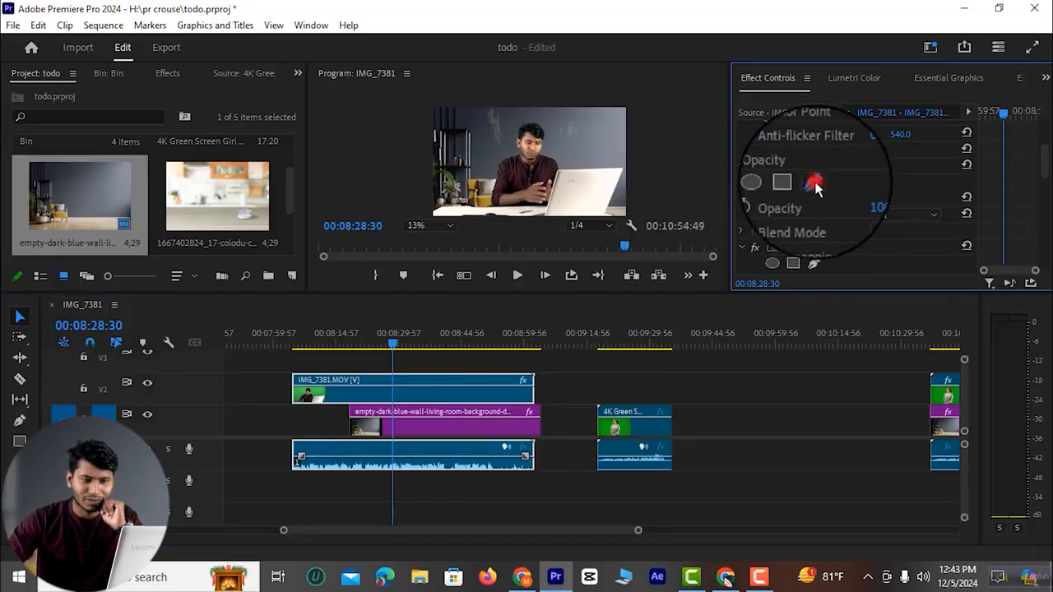
left_click(444, 207)
left_click(434, 210)
left_click(488, 165)
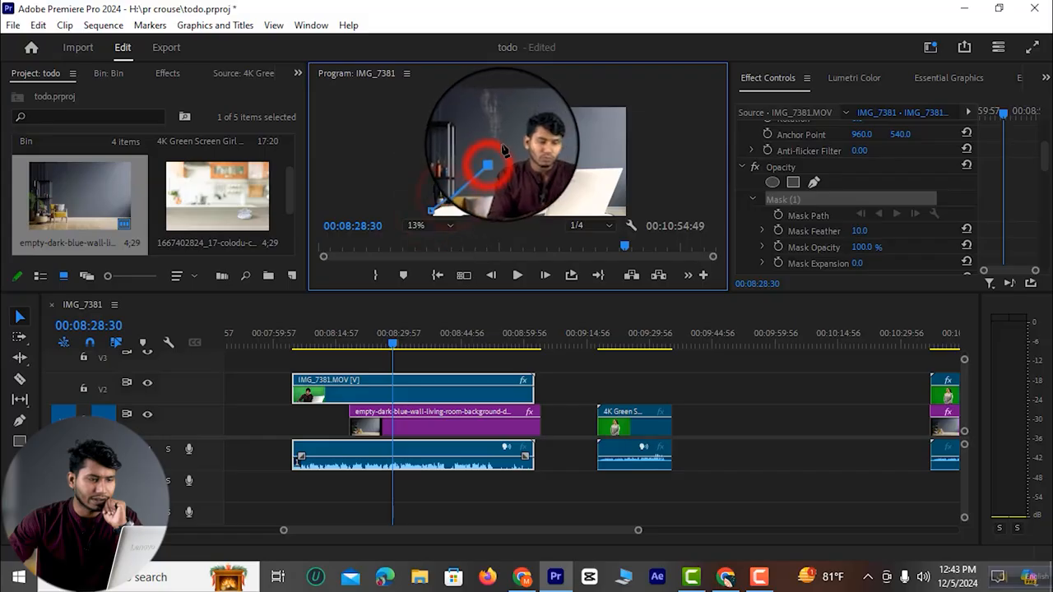
left_click(508, 147)
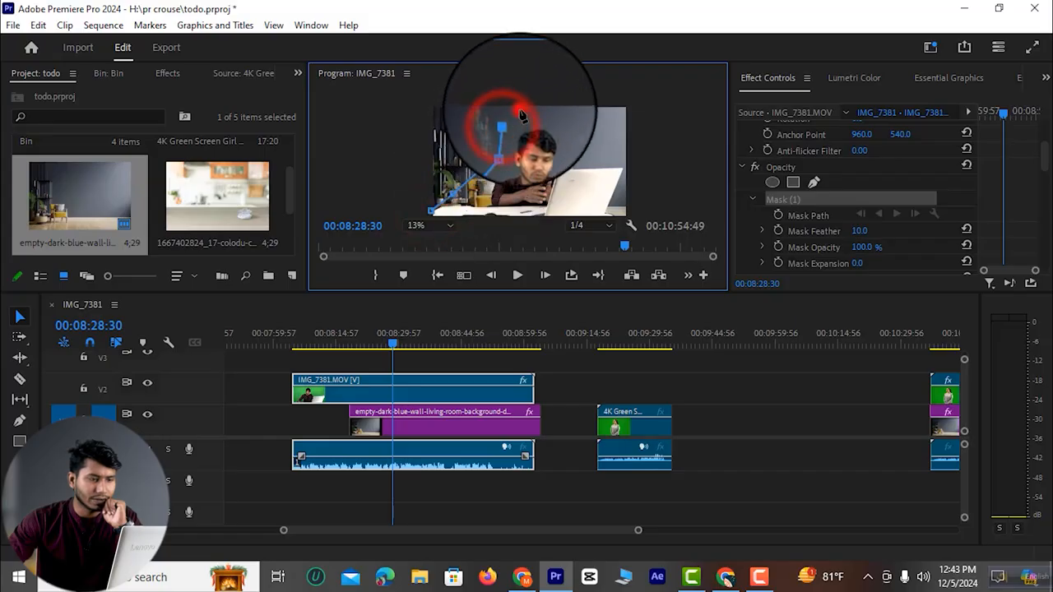
left_click(543, 107)
left_click(568, 149)
left_click(604, 147)
left_click(626, 155)
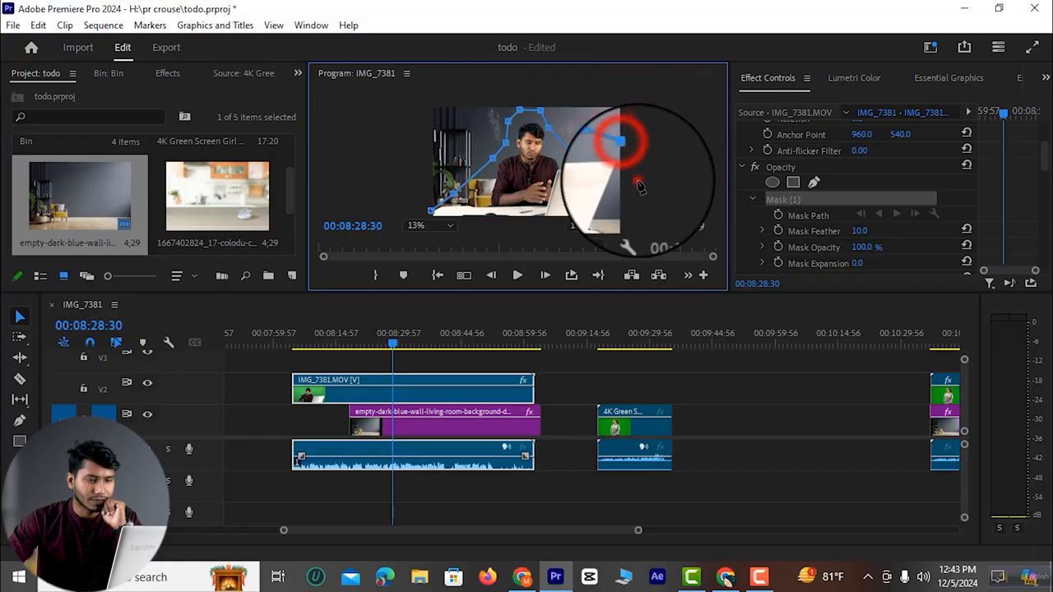
left_click(639, 215)
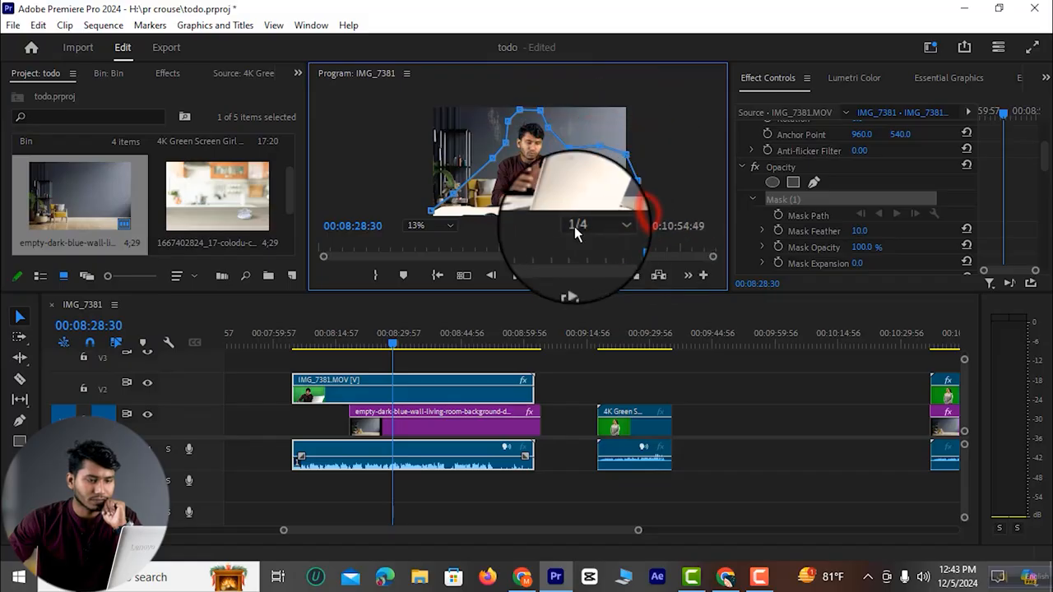
left_click(430, 212)
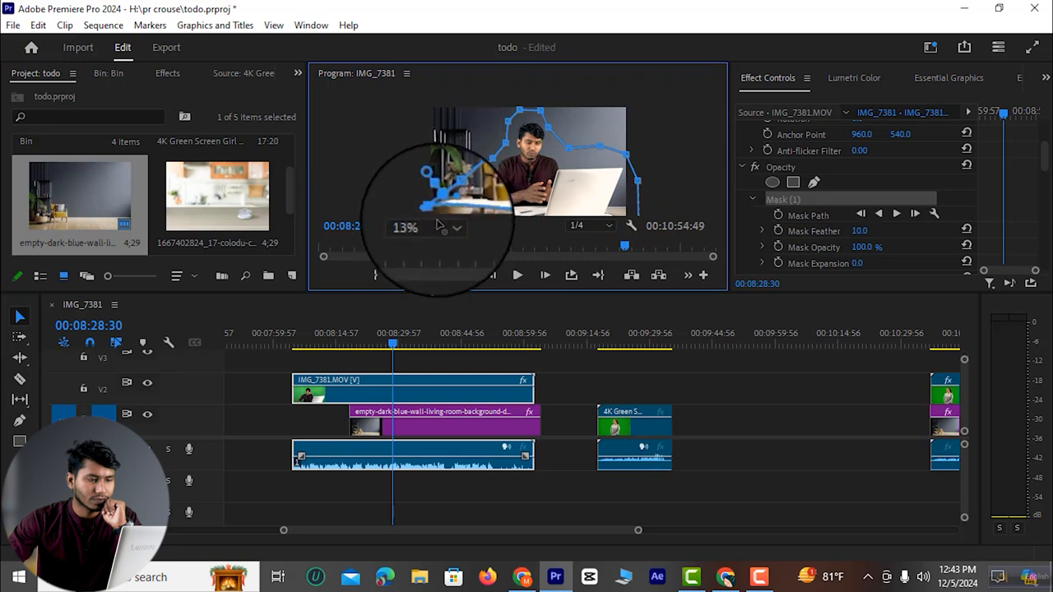
Deselect the mask, briefly play back the composite from 00:08:28:30, and select the living room background clip
left_click(823, 163)
key("space")
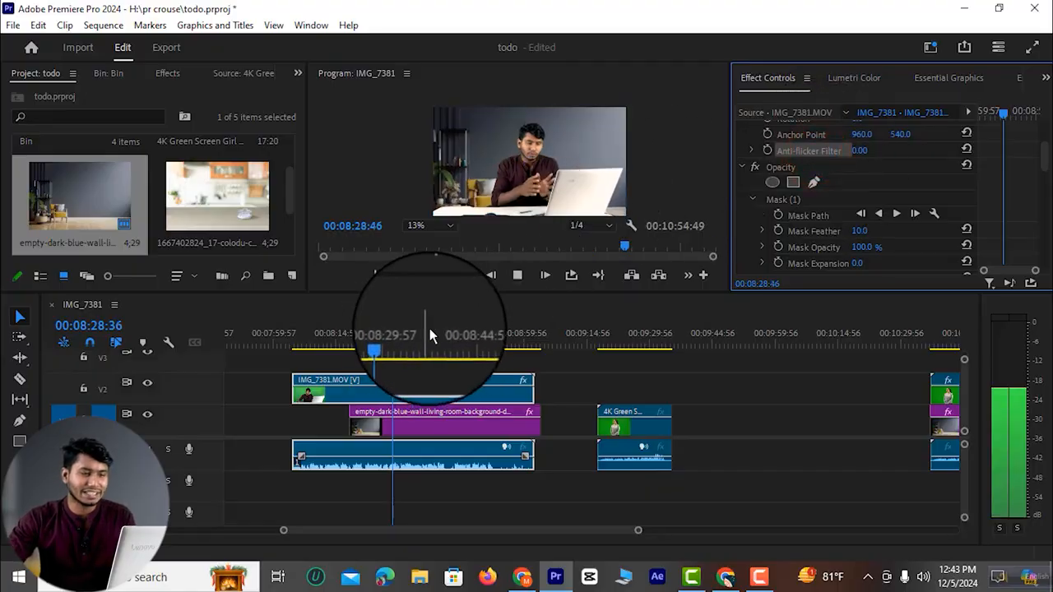
key("space")
left_click(429, 429)
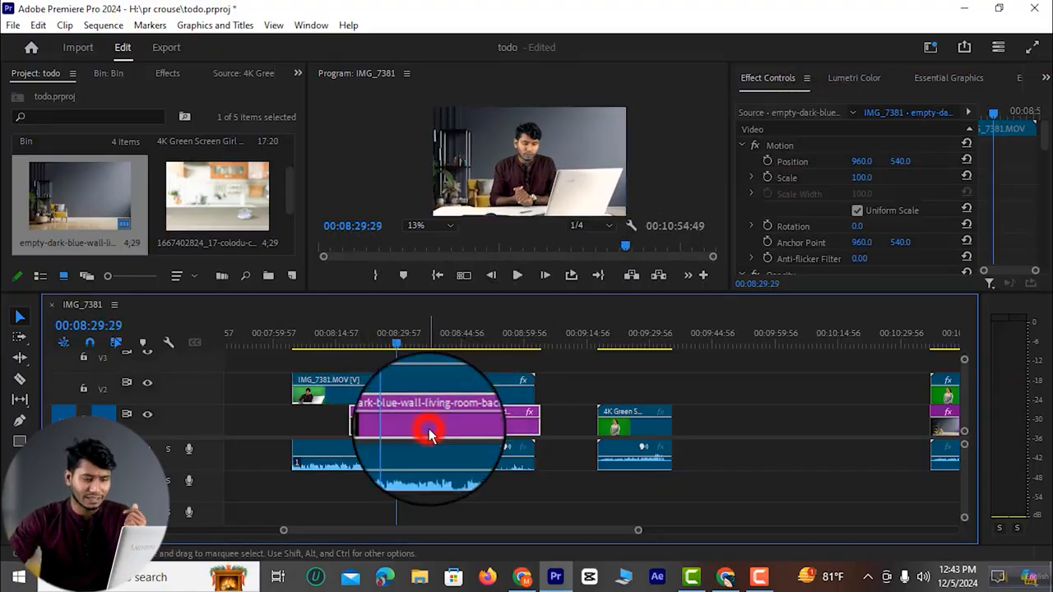
Find the Gaussian Blur effect by searching for "blur" and apply it to the dark blue living room background clip
left_click(167, 73)
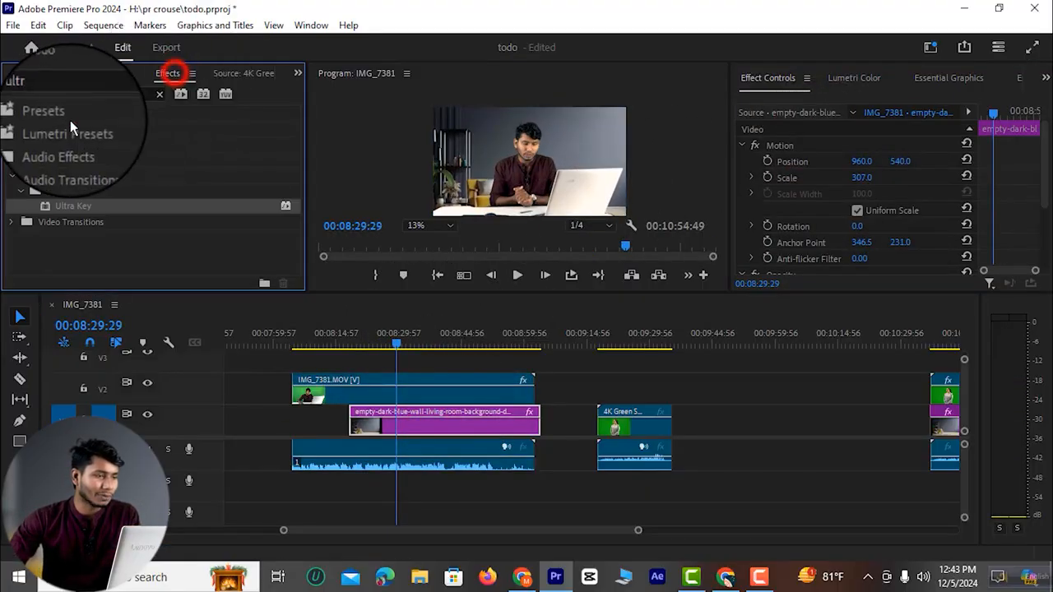
left_click(79, 94)
type("ultr")
double_click(79, 94)
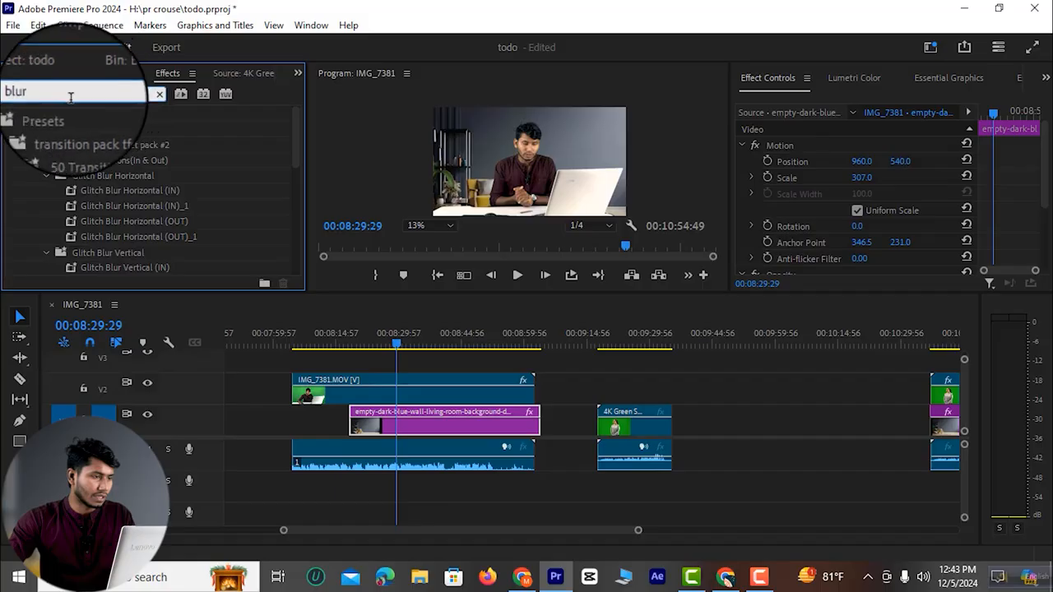
left_click(168, 78)
left_click(101, 84)
left_click(98, 99)
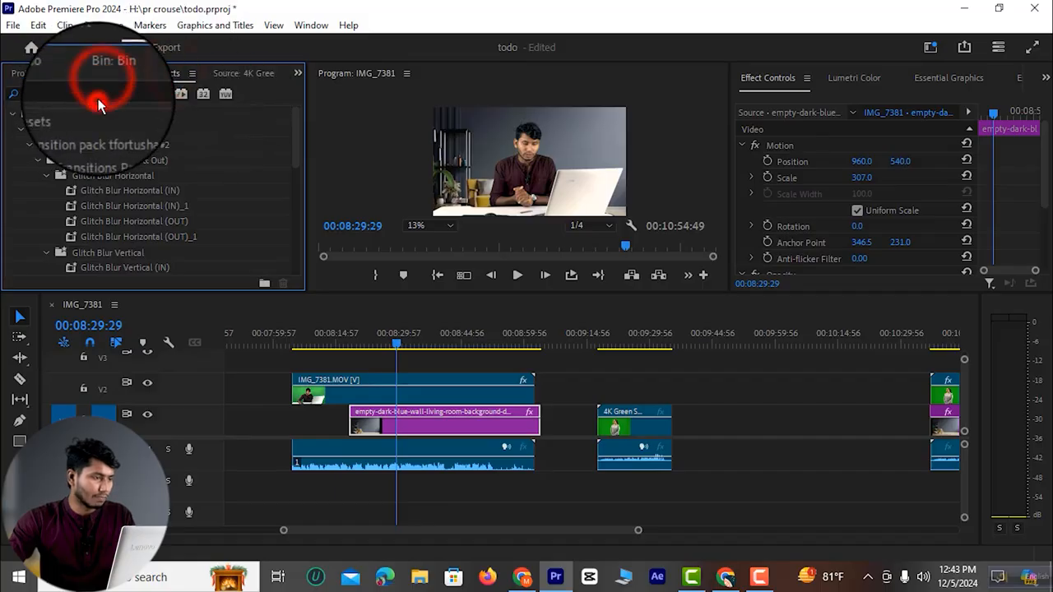
scroll(94, 224, "down", 8)
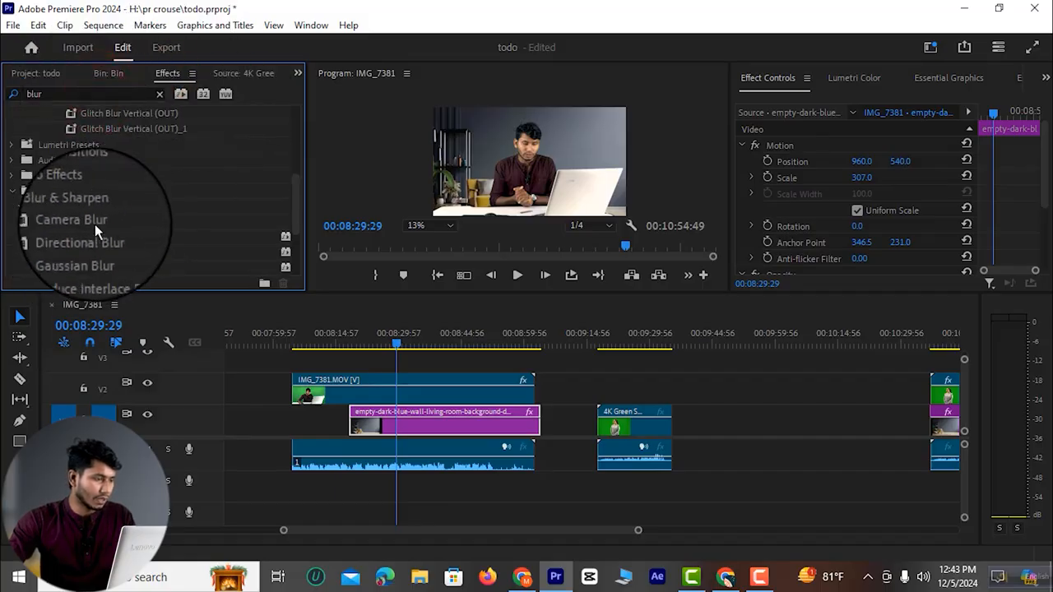
left_click_drag(71, 219, 409, 419)
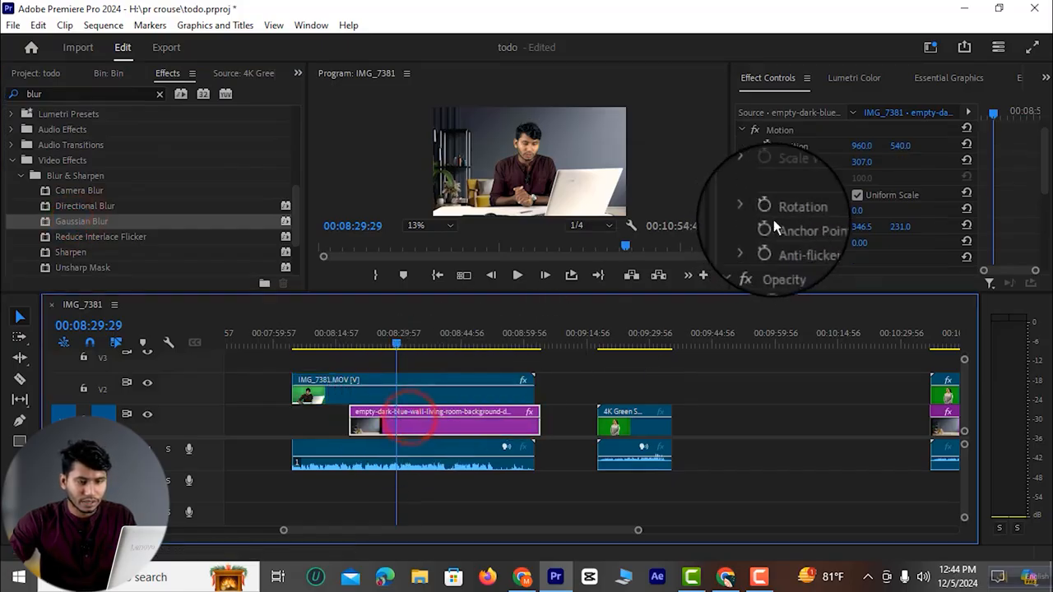
Set the background clip's Gaussian Blur Blurriness to 14 and play back the composite from 00:08:29:29
left_click_drag(852, 218, 876, 216)
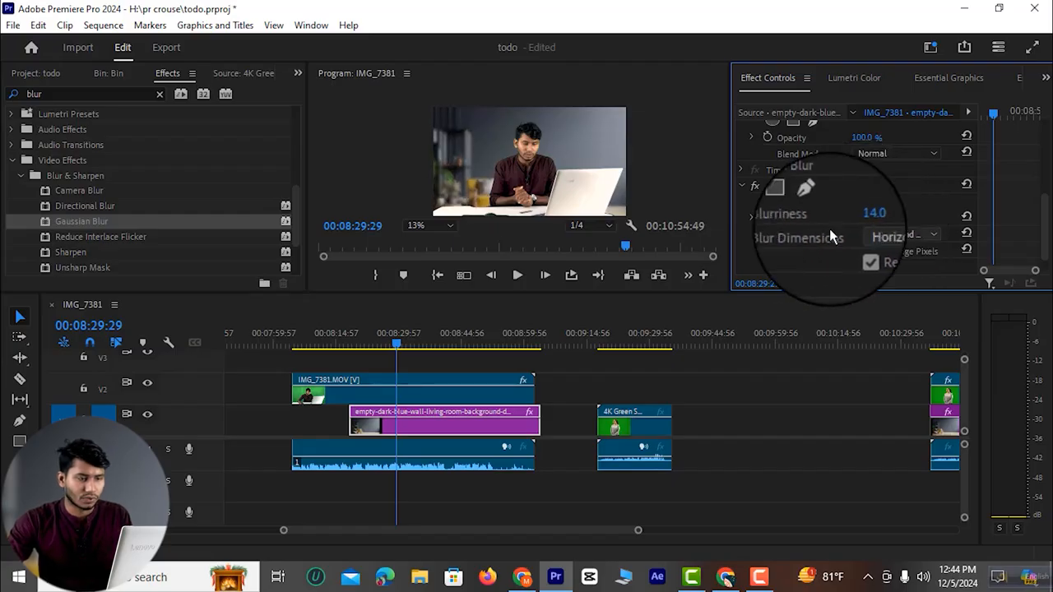
key("space")
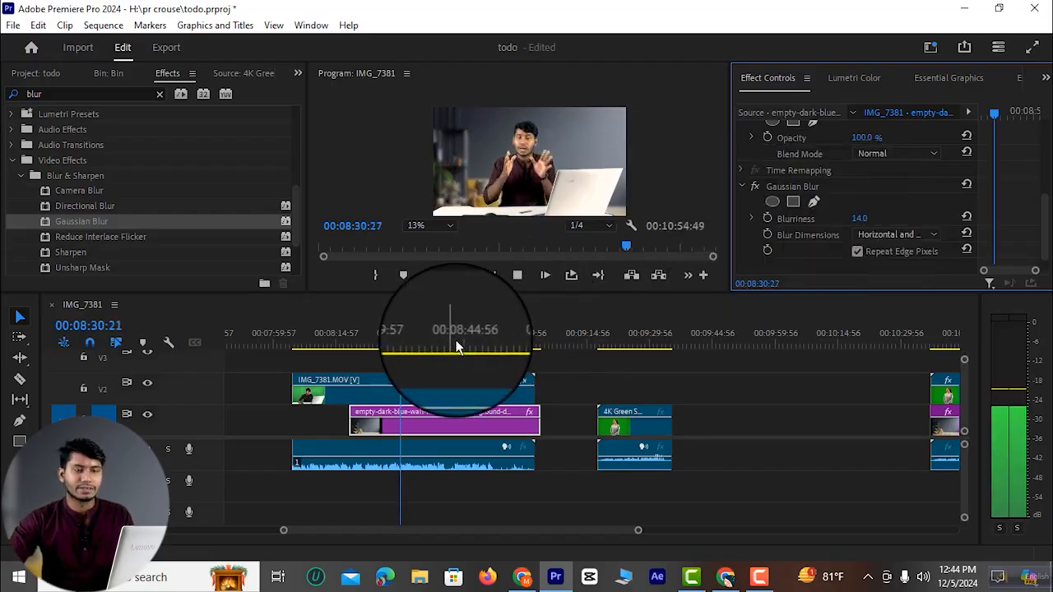